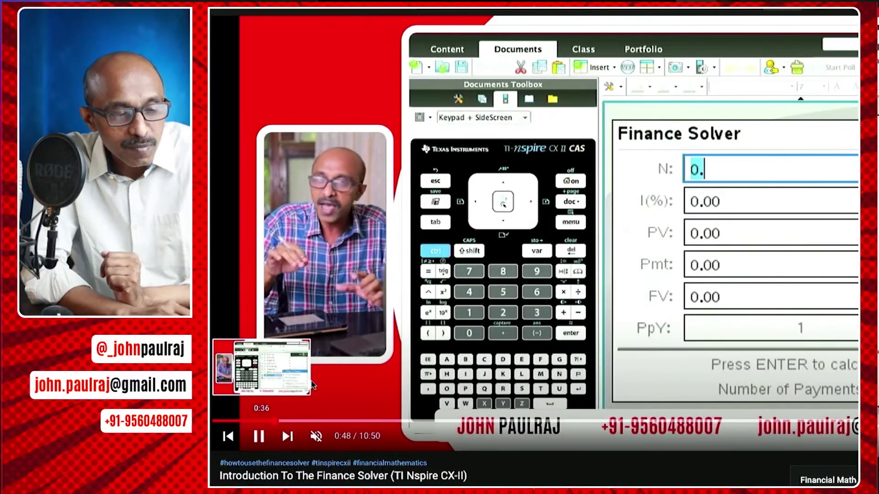
# - Read the viewer comments posted under the Finance Solver introduction video
pyautogui.scroll(-2, 349, 374)
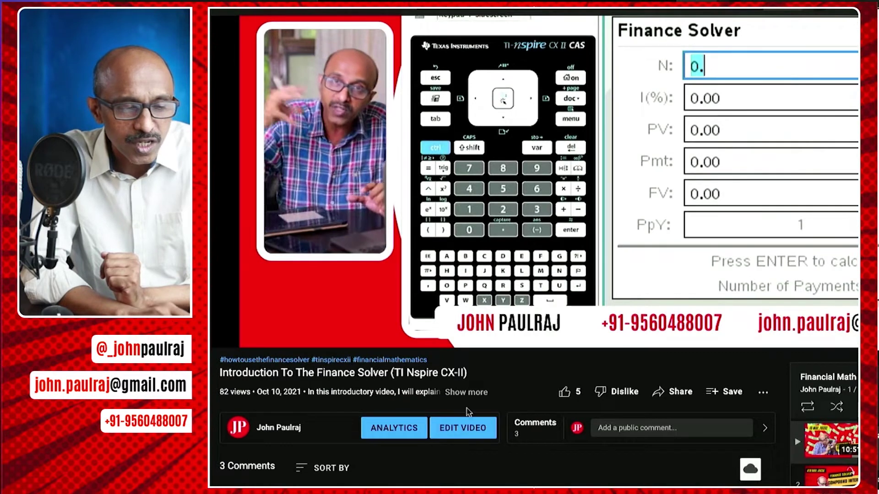
pyautogui.scroll(-2, 474, 423)
pyautogui.scroll(-3, 475, 423)
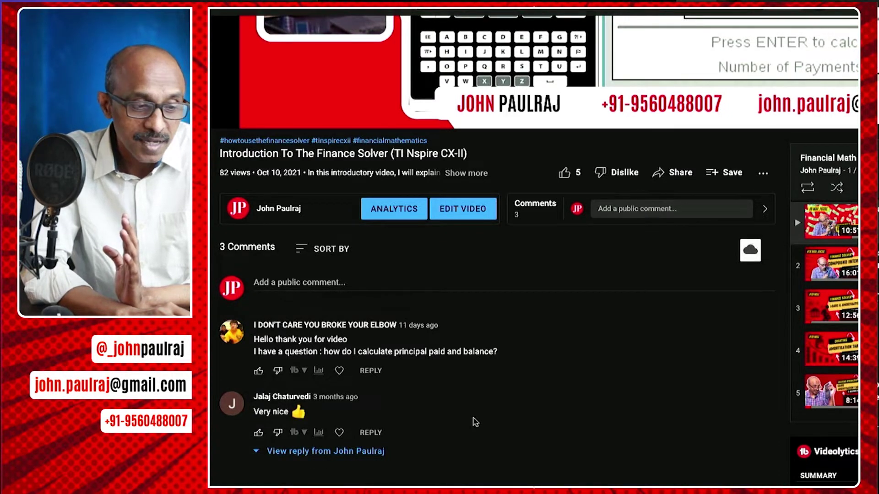
pyautogui.scroll(-1, 475, 422)
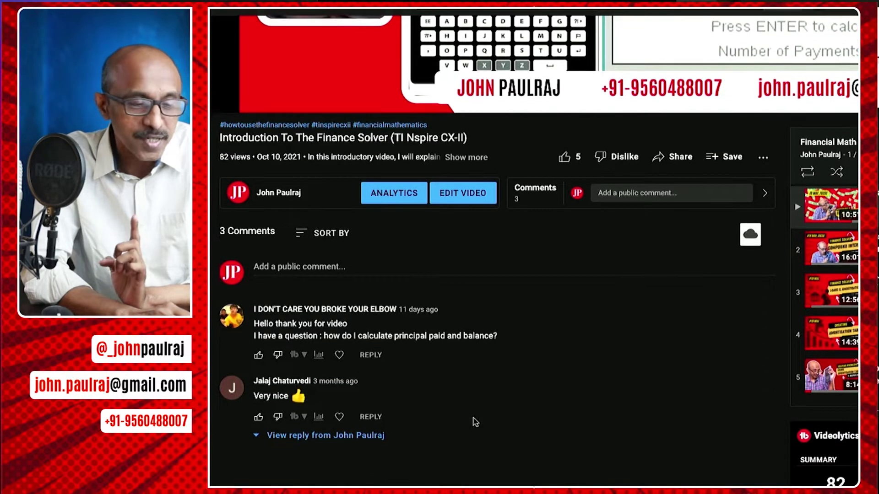
pyautogui.scroll(-1, 475, 422)
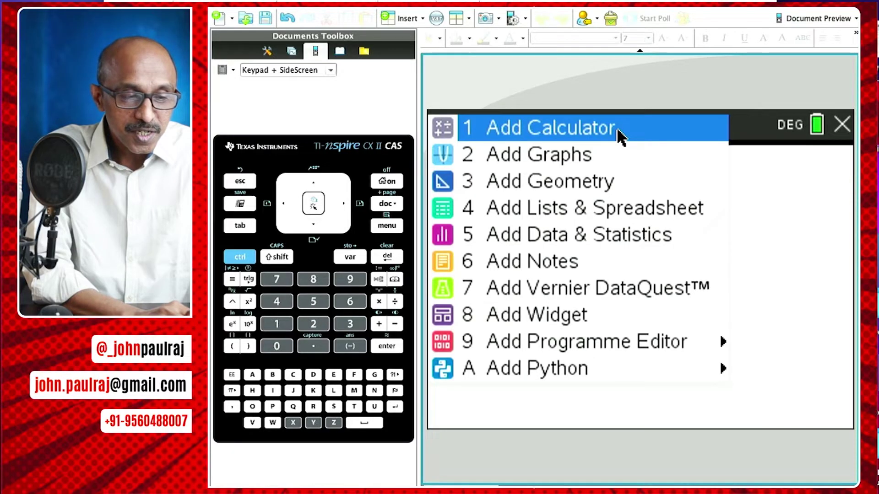
# - Switch to the TI-Nspire software and add a Calculator page to the document
pyautogui.click(616, 127)
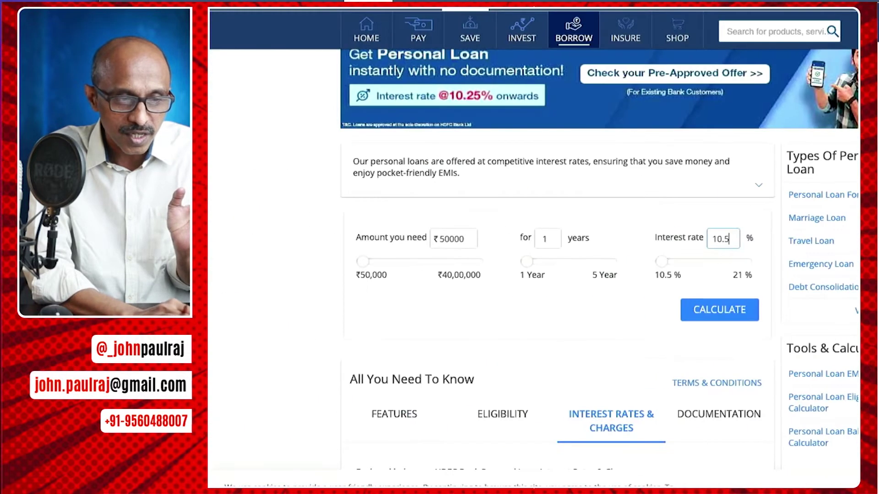
# - In the loan calculator on the bank's personal loan web page, set the amount to ₹100000 and the term to 3 years
pyautogui.scroll(3, 544, 251)
pyautogui.scroll(-1, 541, 253)
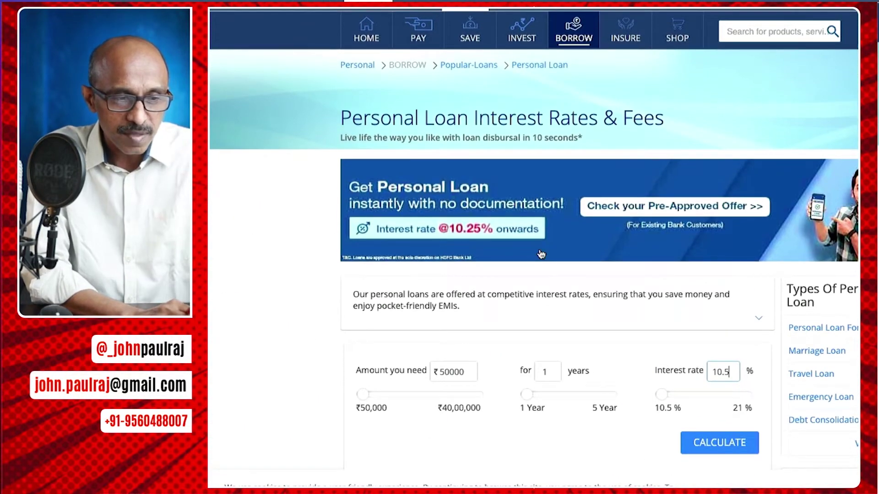
pyautogui.scroll(-3, 540, 253)
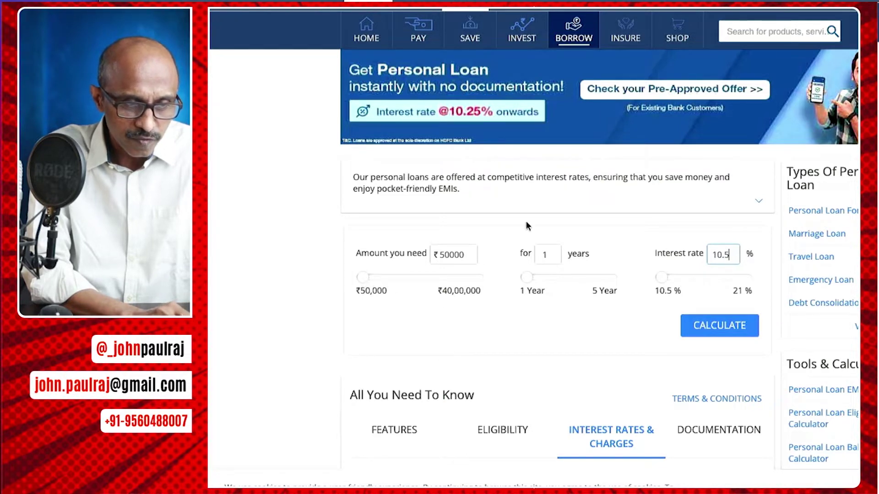
pyautogui.scroll(2, 526, 224)
pyautogui.scroll(-1, 526, 224)
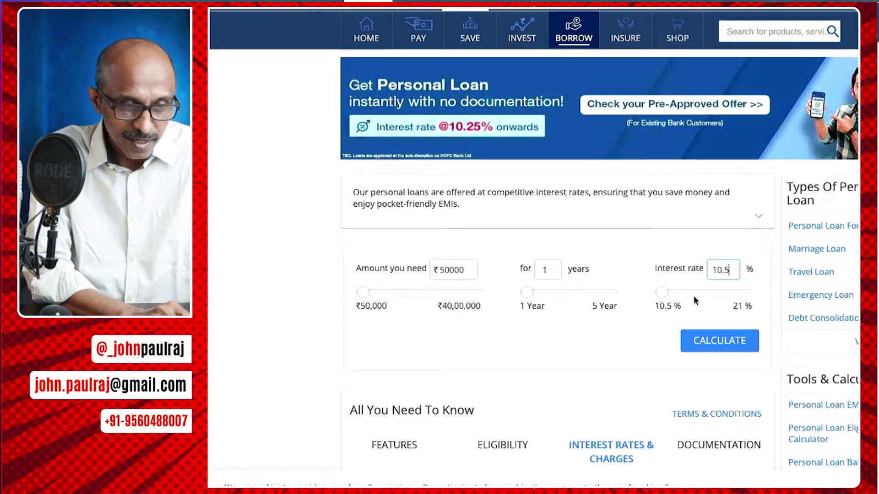
pyautogui.scroll(1, 693, 296)
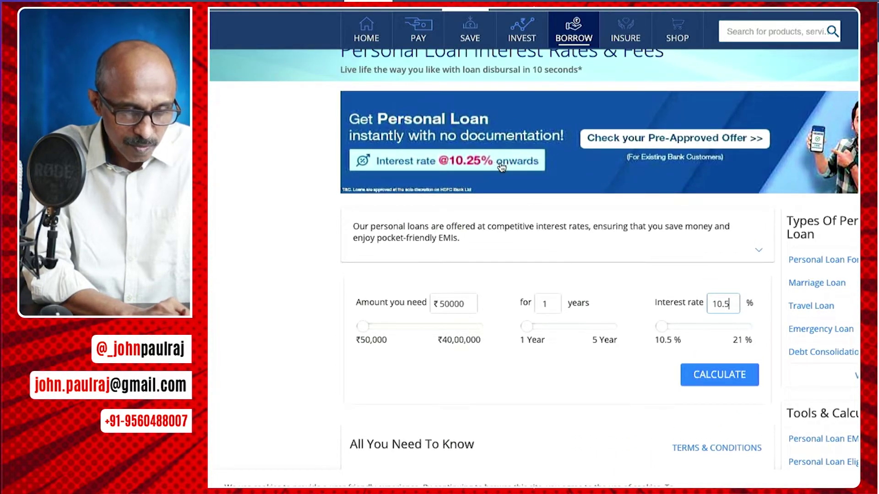
pyautogui.scroll(-1, 507, 181)
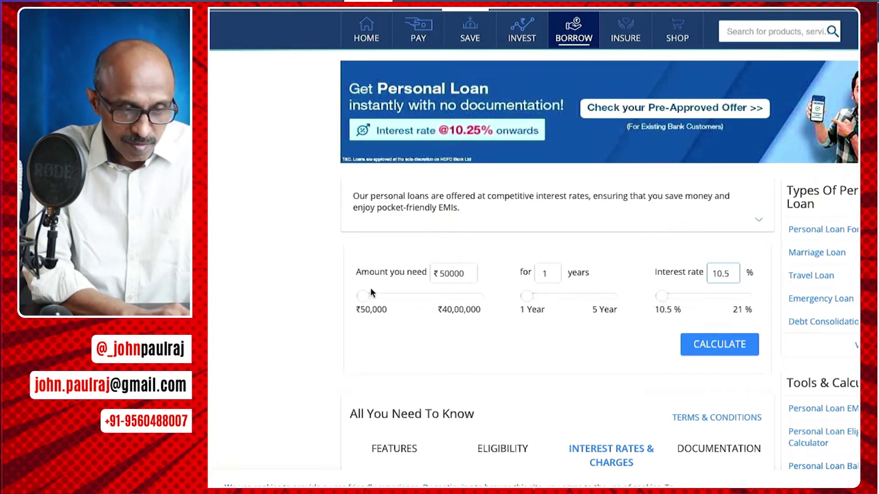
pyautogui.moveTo(364, 298); pyautogui.dragTo(366, 303)
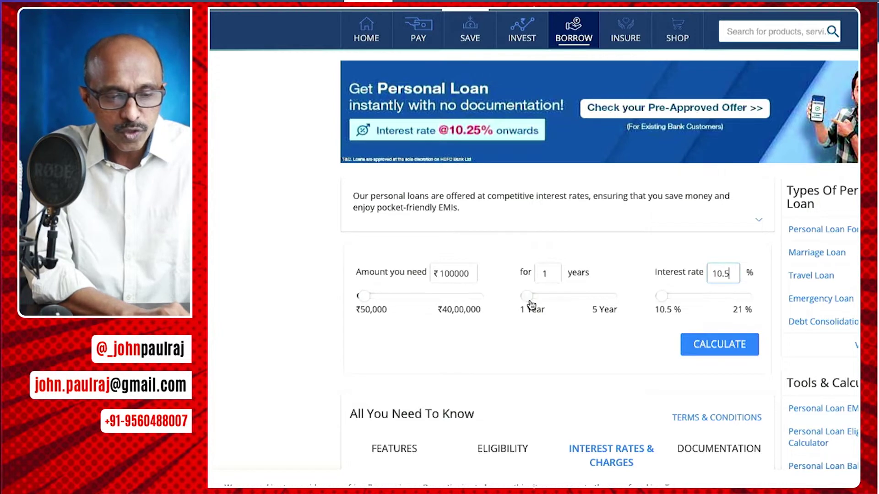
pyautogui.moveTo(533, 302); pyautogui.dragTo(562, 302)
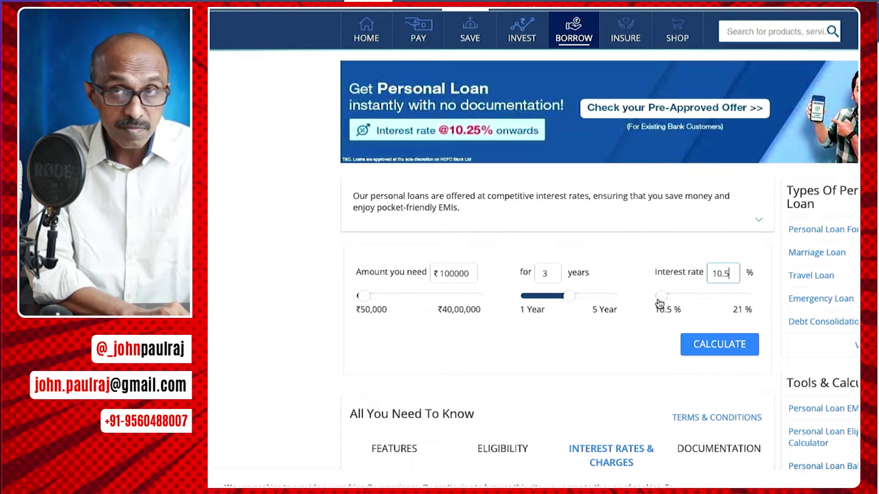
# - Set the loan's interest rate to 14% and calculate the monthly EMI
pyautogui.moveTo(659, 303); pyautogui.dragTo(691, 303)
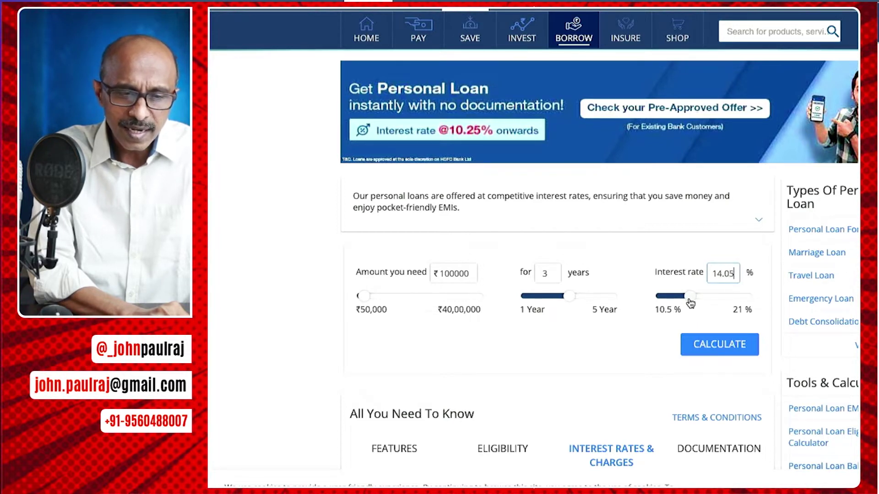
pyautogui.press('BackSpace')
pyautogui.press('BackSpace')
pyautogui.press('BackSpace')
pyautogui.press('BackSpace')
pyautogui.write('4')
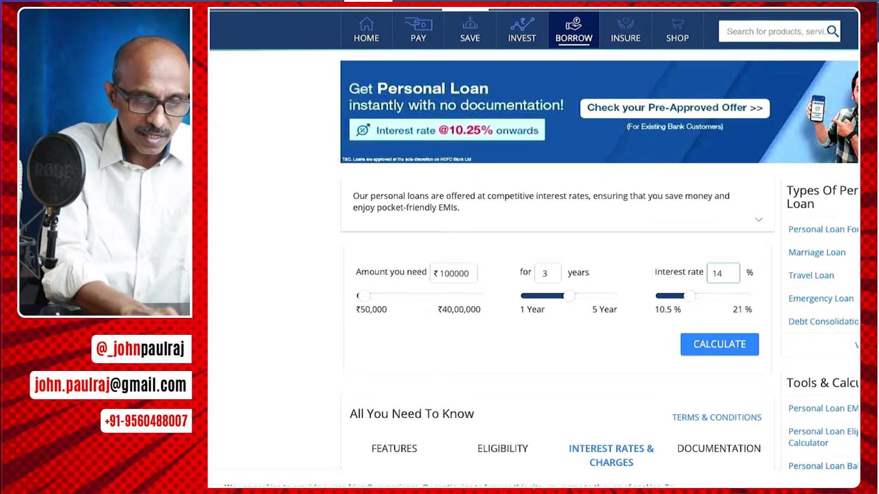
pyautogui.click(731, 349)
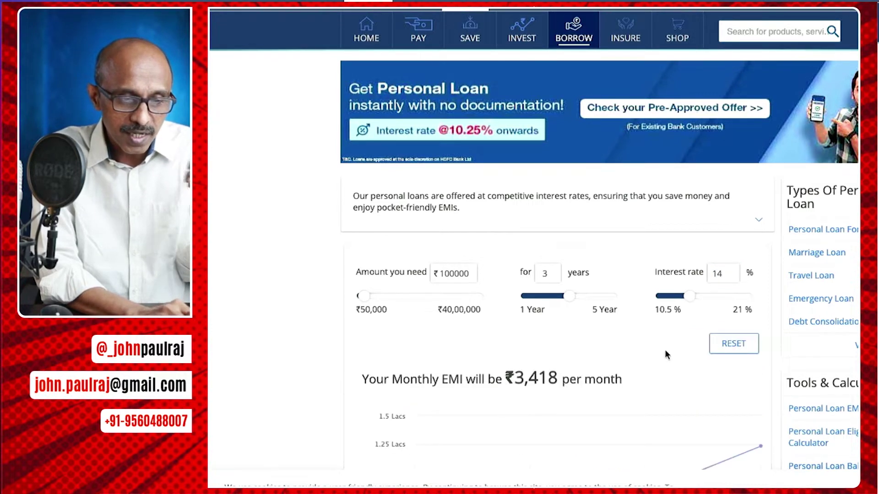
pyautogui.scroll(-1, 664, 349)
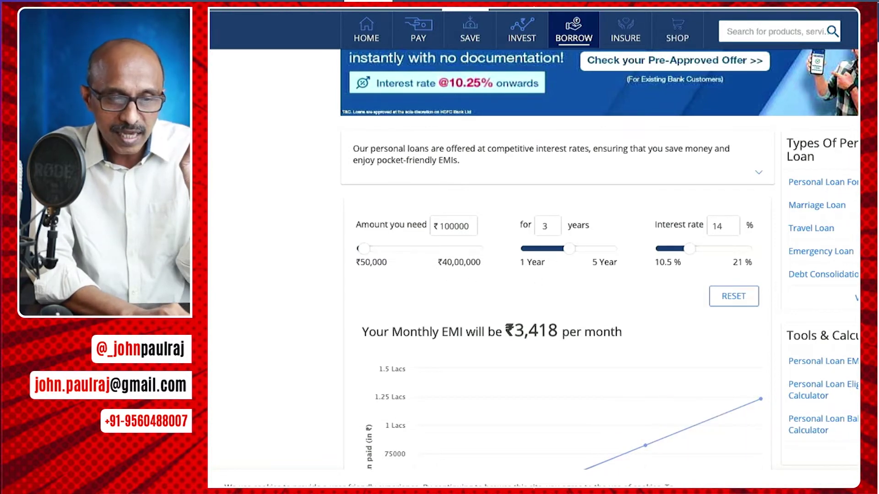
# - Switch to the TI-Nspire software and open the Finance Solver on the Calculator page
pyautogui.hotkey('alt', 'Tab')
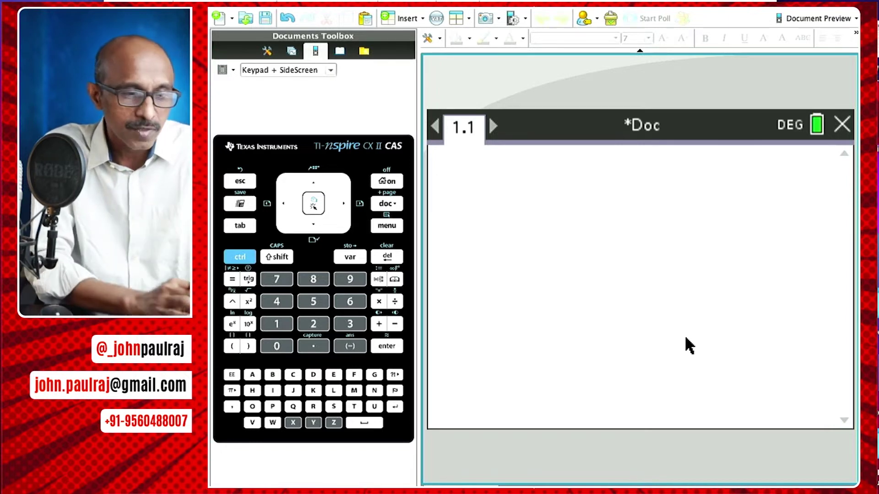
pyautogui.hotkey('ctrl', 'm')
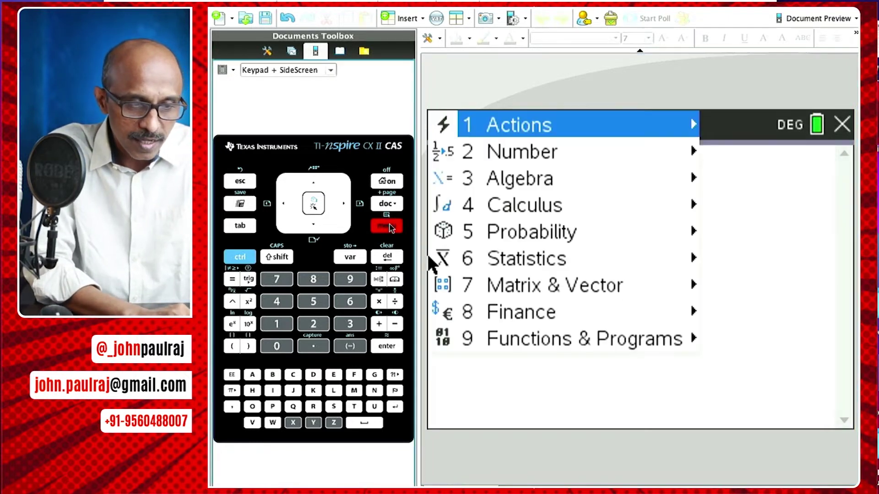
pyautogui.moveTo(565, 315)
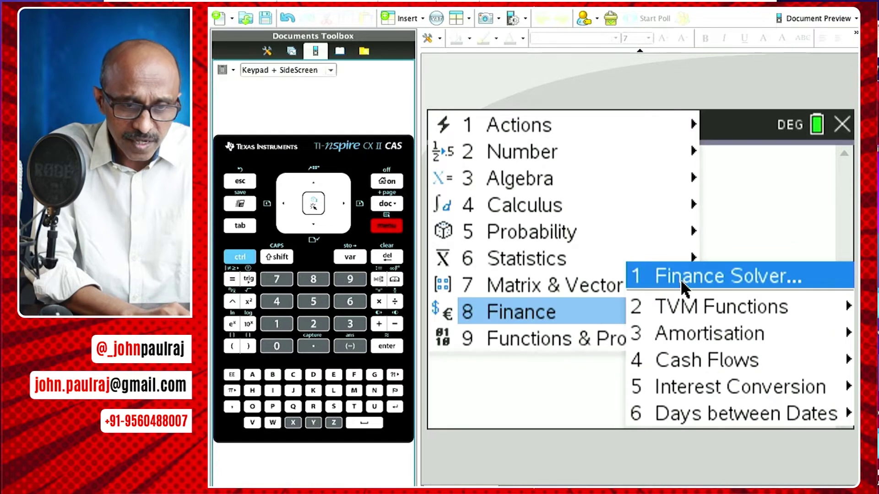
pyautogui.click(709, 284)
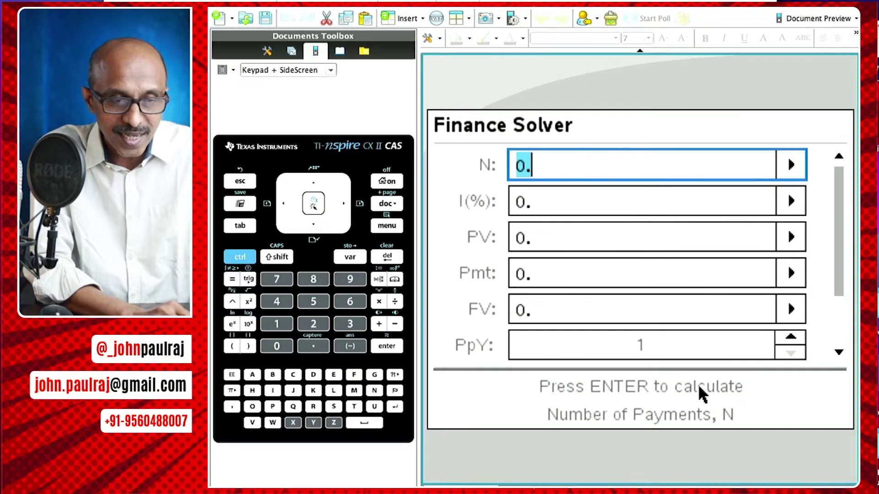
# - Enter the loan data in the Finance Solver: N 36, I(%) 14 and PV 100000
pyautogui.write('36')
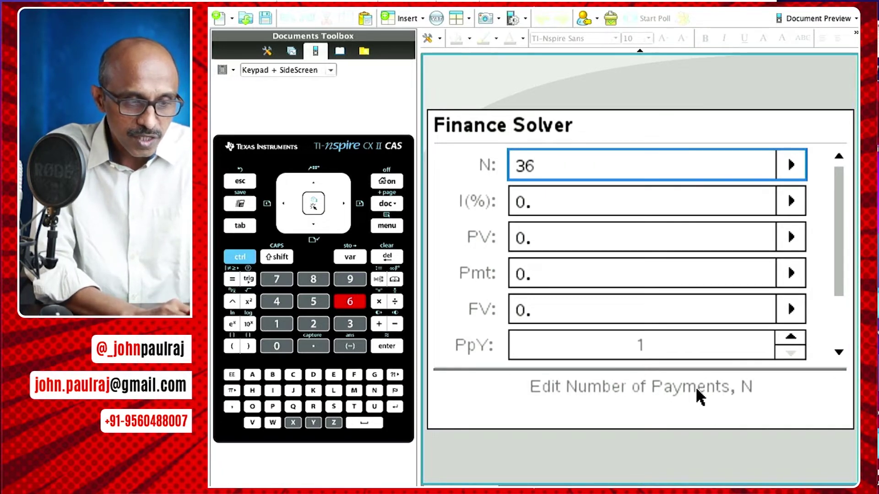
pyautogui.press('Tab')
pyautogui.write('14')
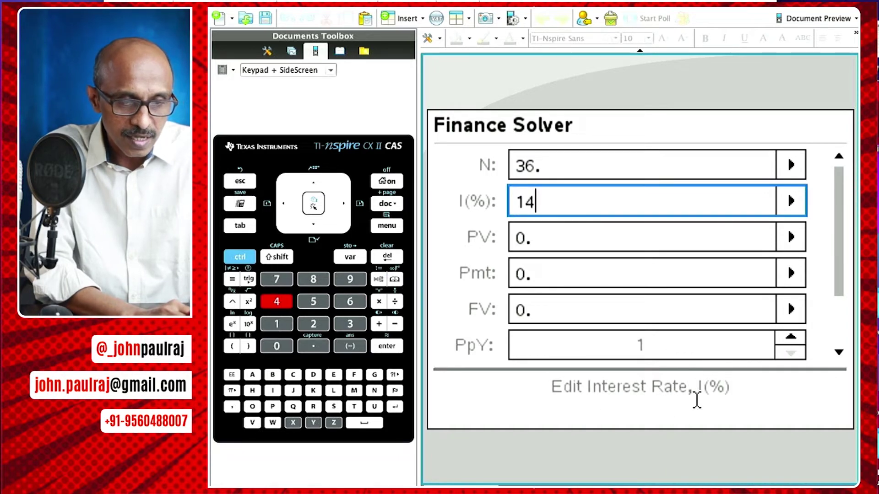
pyautogui.press('Tab')
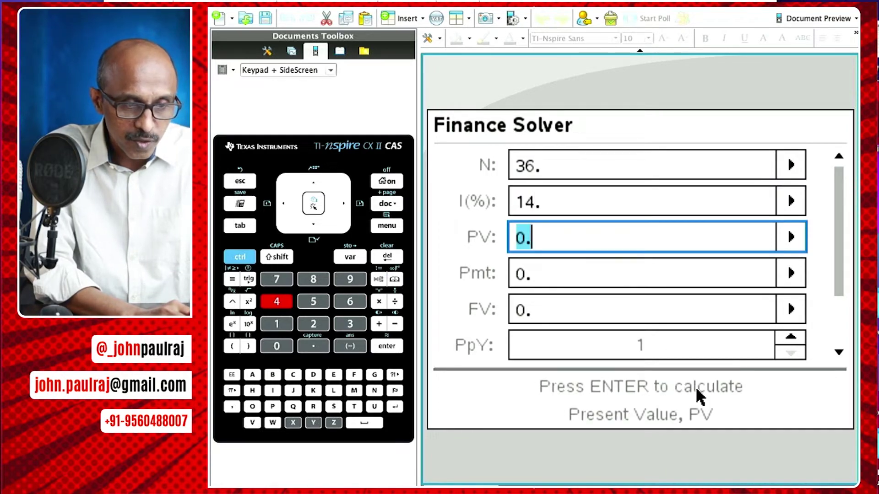
pyautogui.write('1')
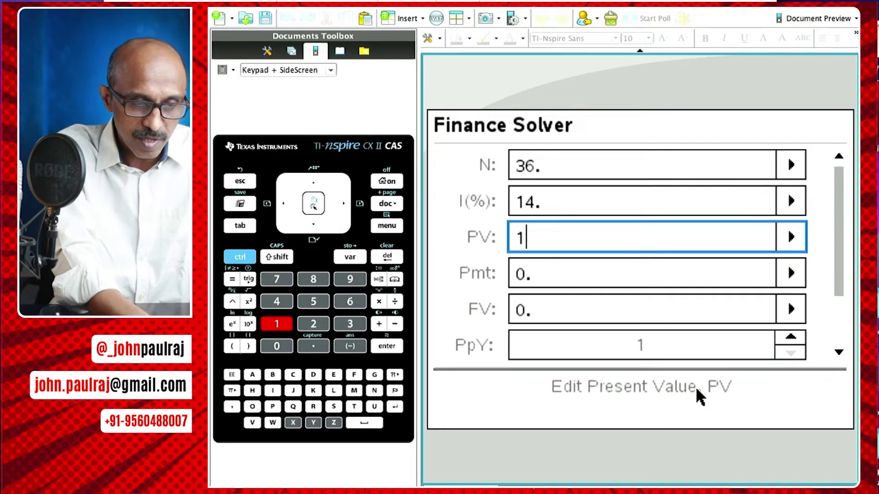
pyautogui.write('00000')
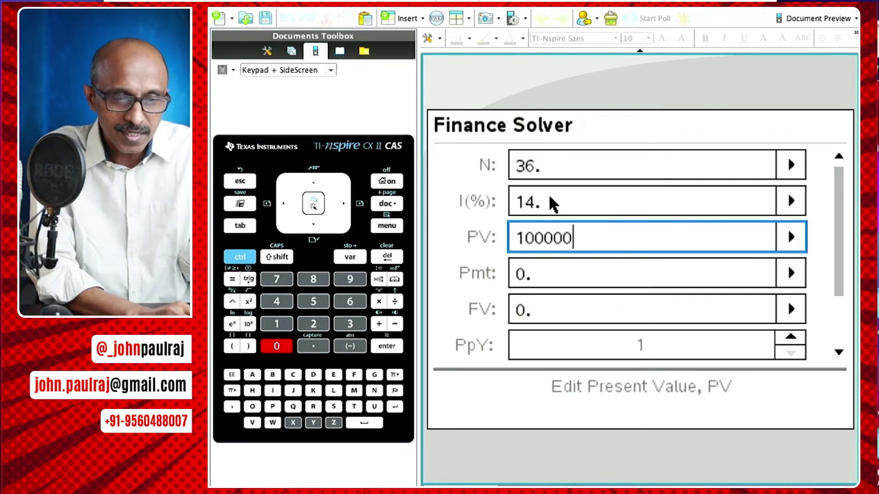
# - Leave Pmt and FV at 0, set the payments per year (PpY) to 12 and PmtAt to BEGIN
pyautogui.click(603, 269)
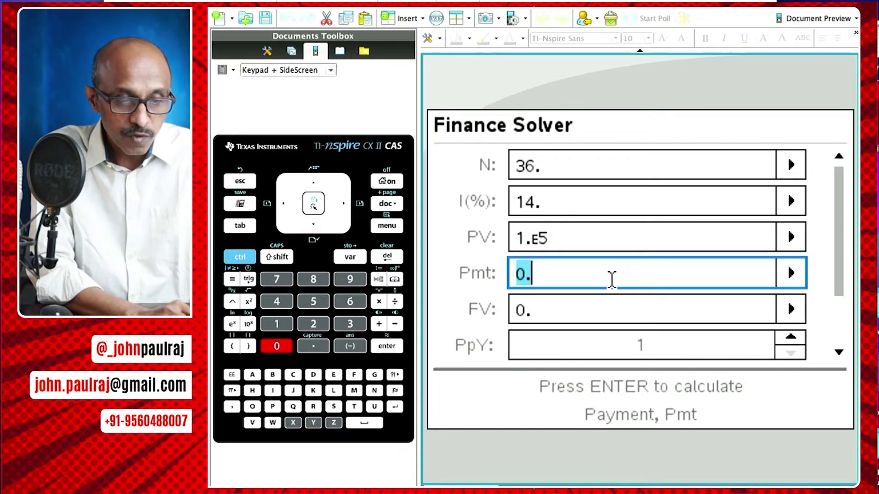
pyautogui.press('Down')
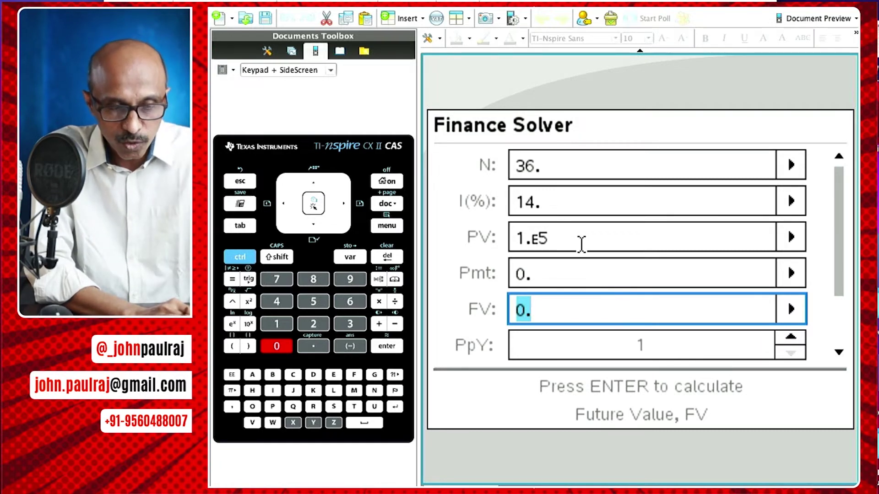
pyautogui.press('Tab')
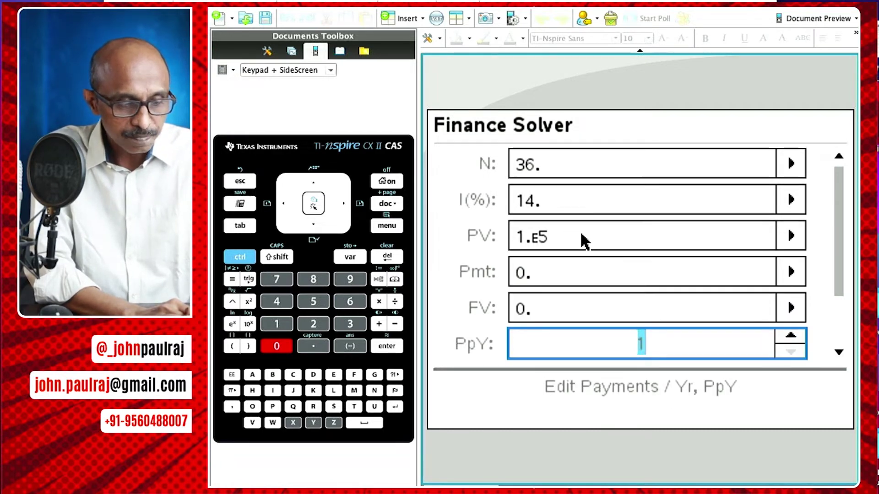
pyautogui.write('12')
pyautogui.press('Tab')
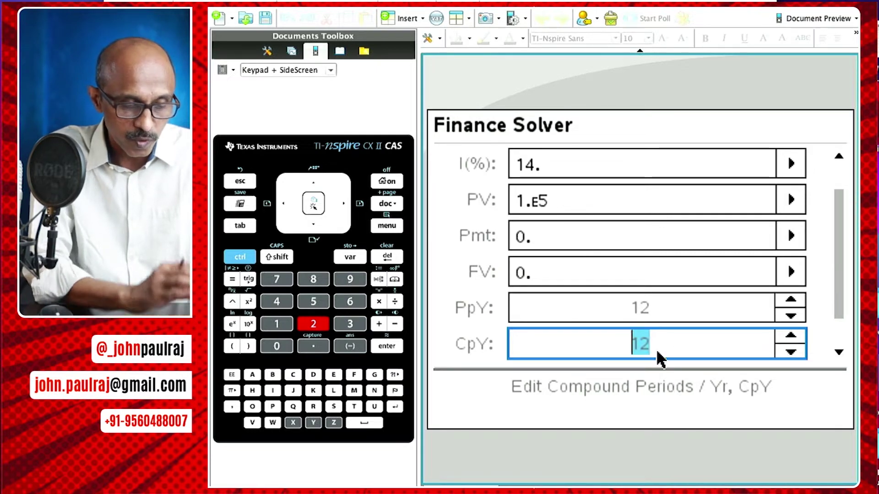
pyautogui.press('Tab')
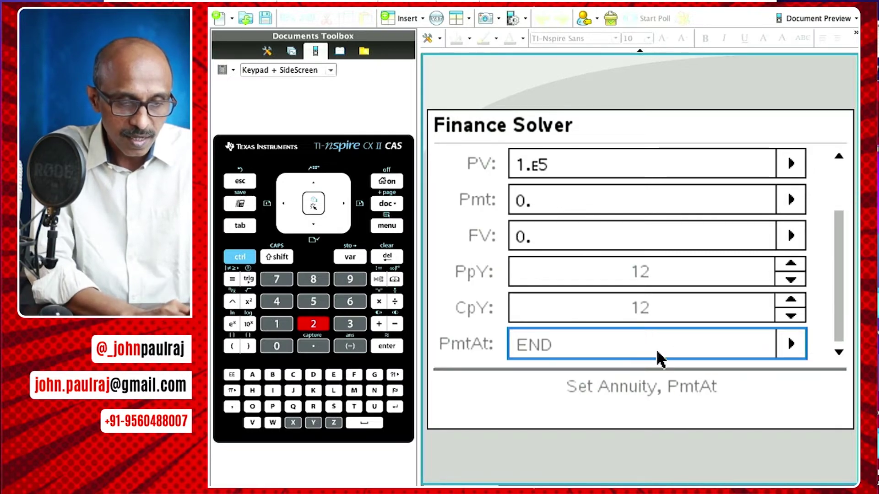
pyautogui.click(793, 345)
pyautogui.click(734, 398)
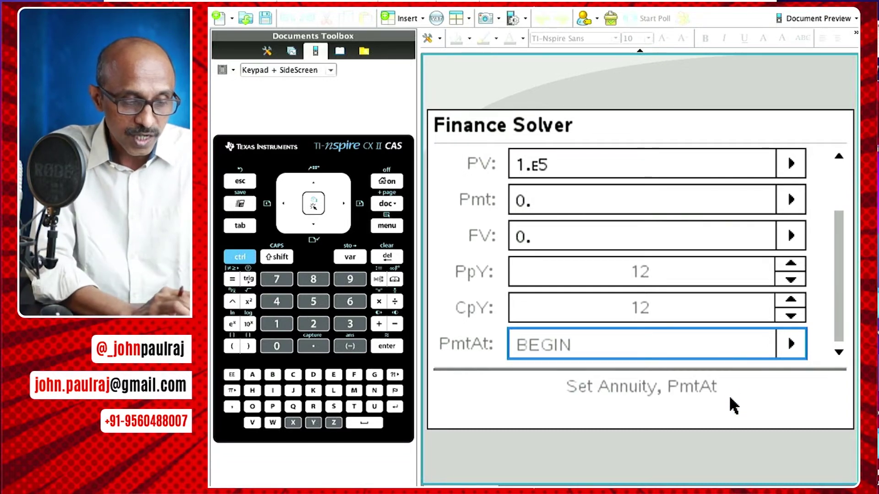
# - Solve for the payment, Pmt, and compare it with the monthly EMI on the bank's web page
pyautogui.hotkey('shift', 'Tab')
pyautogui.hotkey('shift', 'Tab')
pyautogui.hotkey('shift', 'Tab')
pyautogui.hotkey('shift', 'Tab')
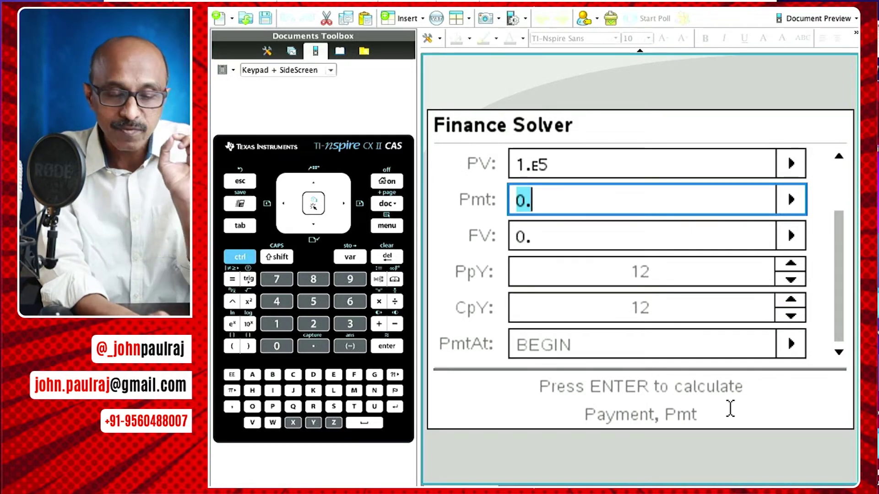
pyautogui.press('Return')
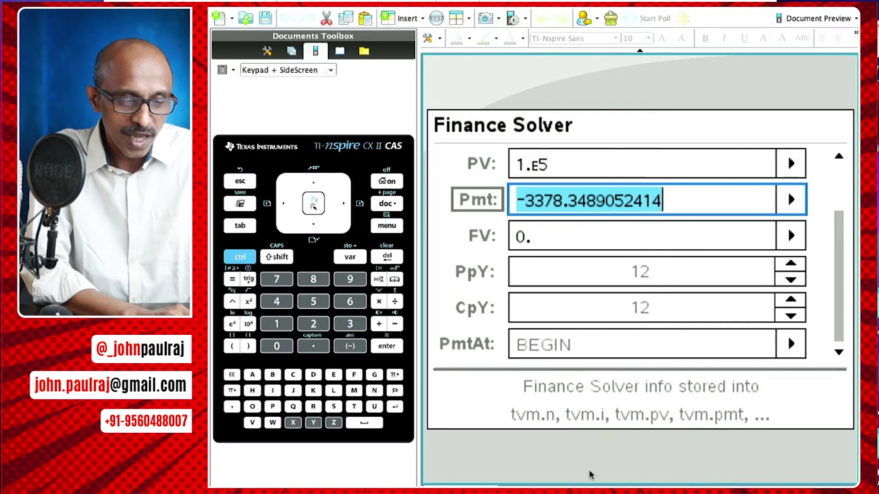
pyautogui.hotkey('ctrl', 'Left')
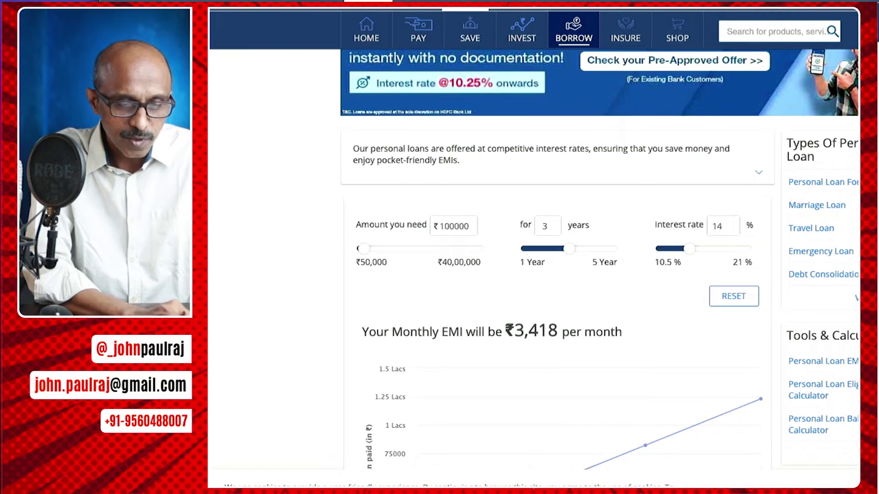
pyautogui.hotkey('ctrl', 'Right')
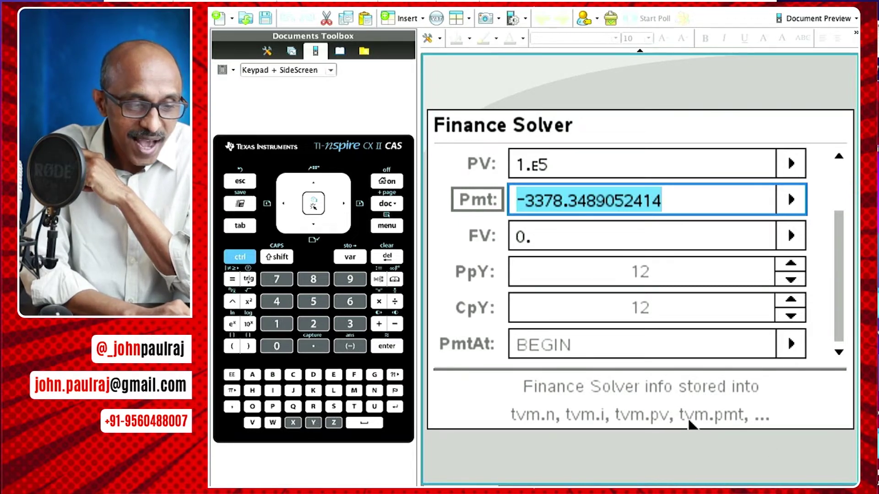
# - Review the loan terms, monthly EMI and loan-paid chart on the bank's web page, and close the Finance Solver back in TI-Nspire
pyautogui.hotkey('ctrl', 'Left')
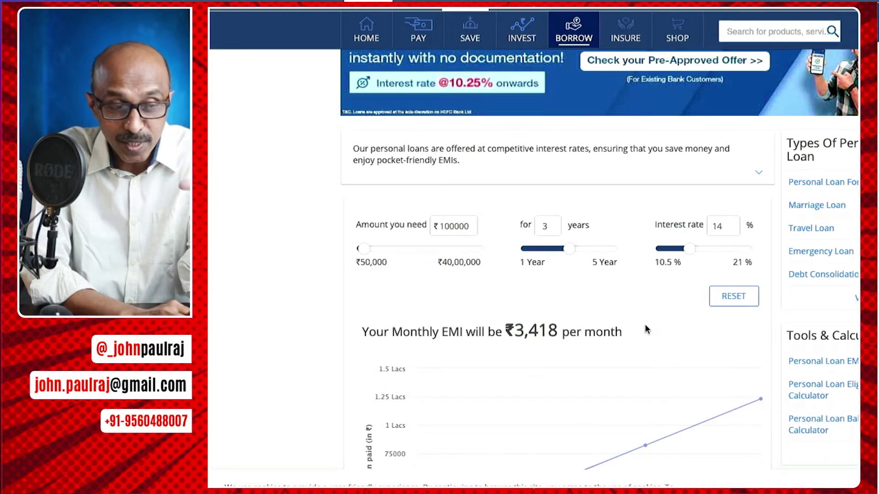
pyautogui.scroll(1, 645, 328)
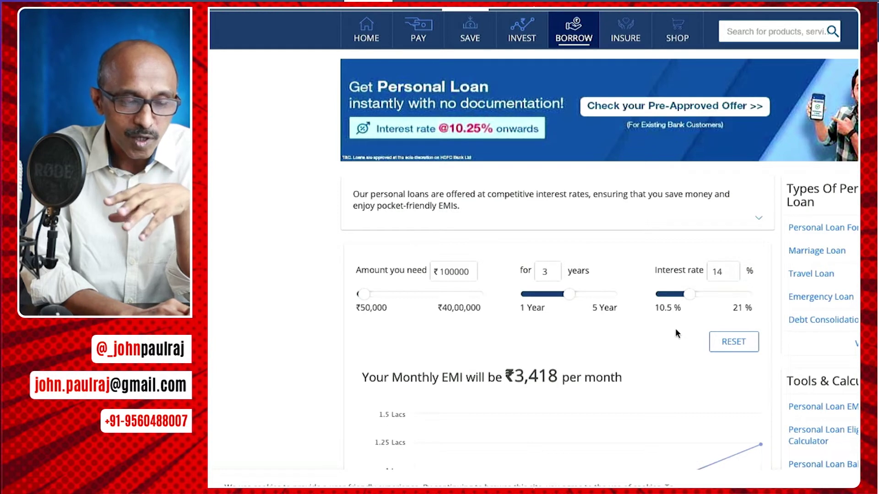
pyautogui.scroll(-3, 674, 328)
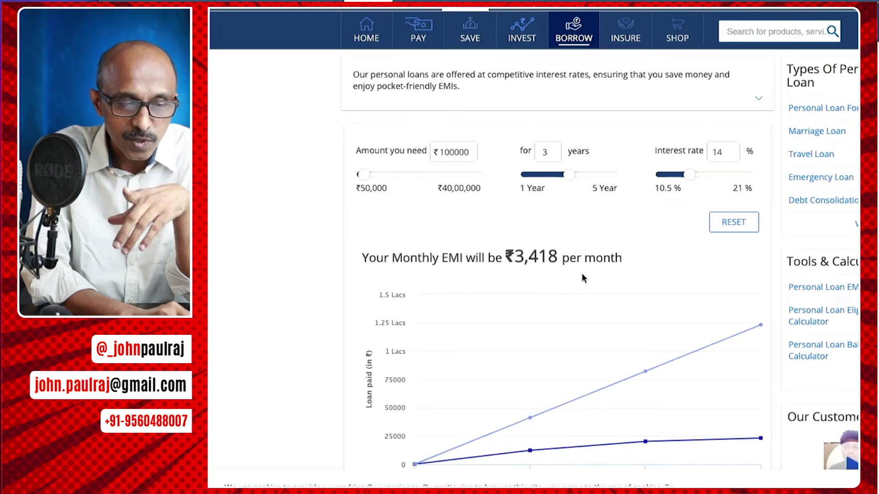
pyautogui.hotkey('ctrl', 'Right')
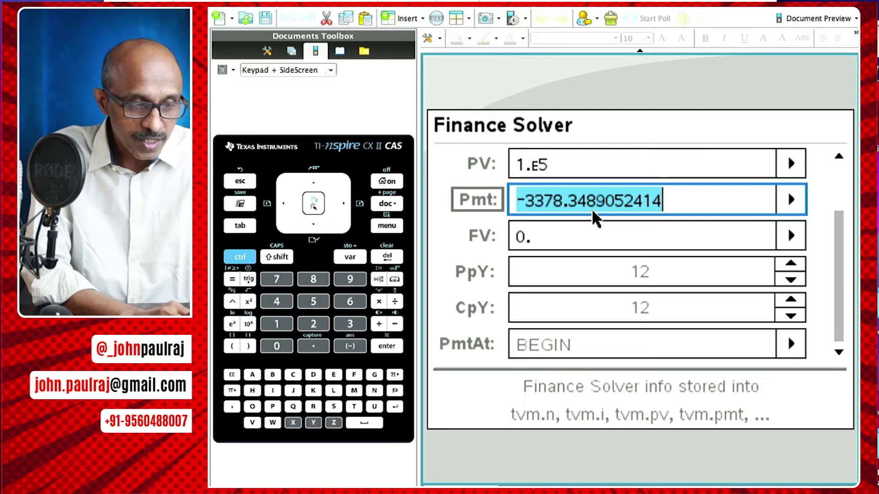
pyautogui.press('Escape')
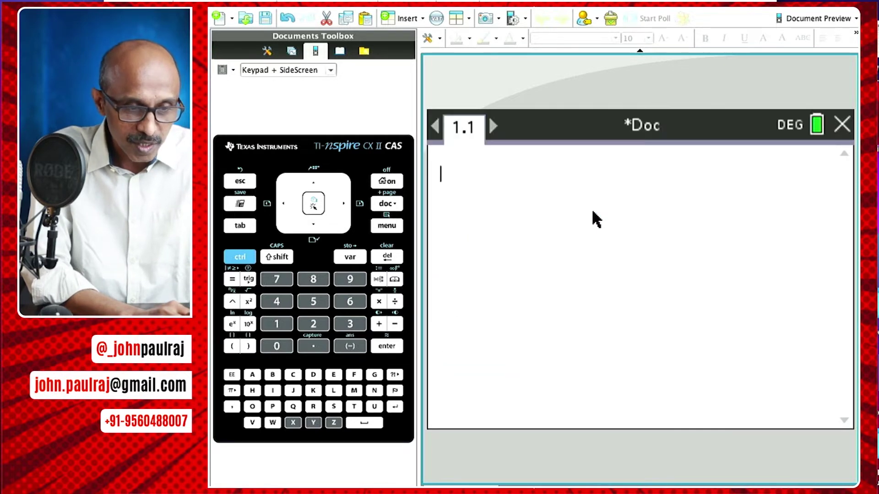
# - Examine the Amortisation functions offered among the Calculator page's Finance commands without inserting any
pyautogui.click(396, 227)
pyautogui.moveTo(507, 308)
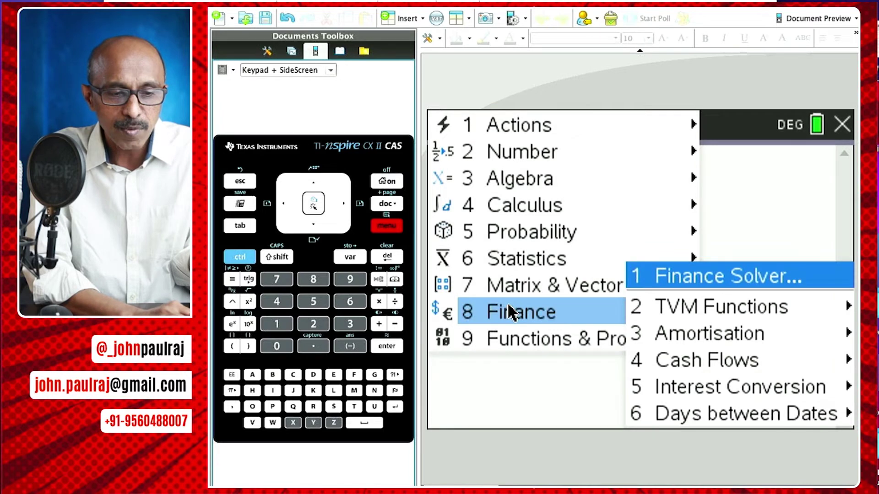
pyautogui.moveTo(676, 328)
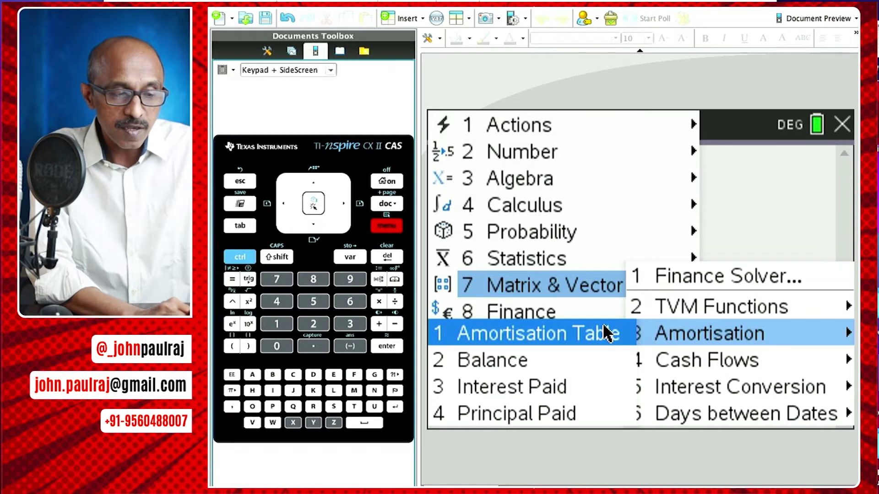
pyautogui.press('Escape')
pyautogui.press('Escape')
pyautogui.press('Escape')
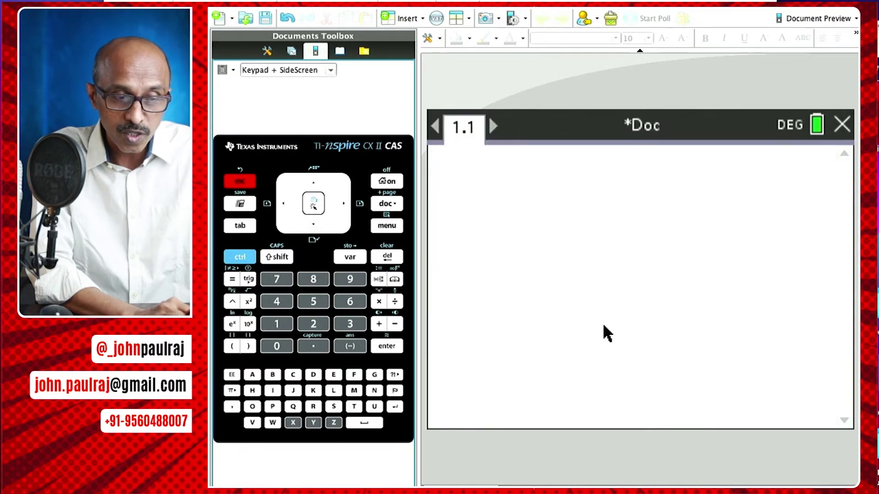
# - Add a Notes page to the document as page 1.2, after the Calculator page
pyautogui.press('ctrl')
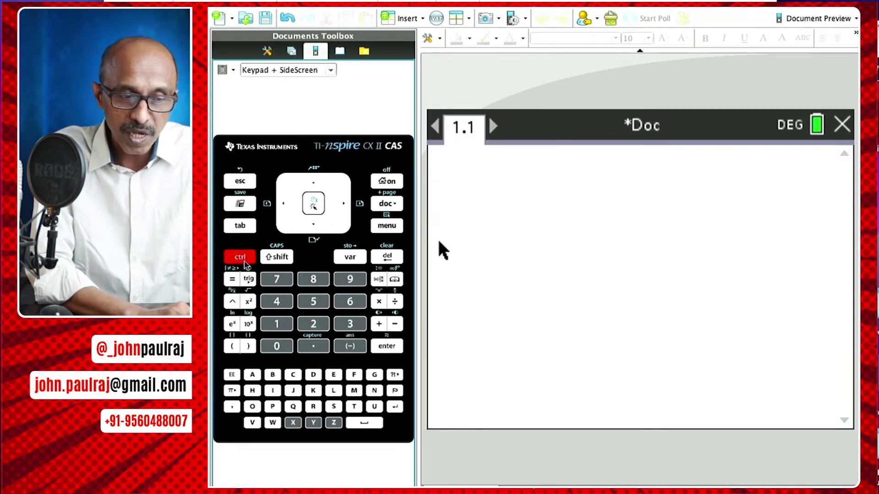
pyautogui.hotkey('ctrl', 'i')
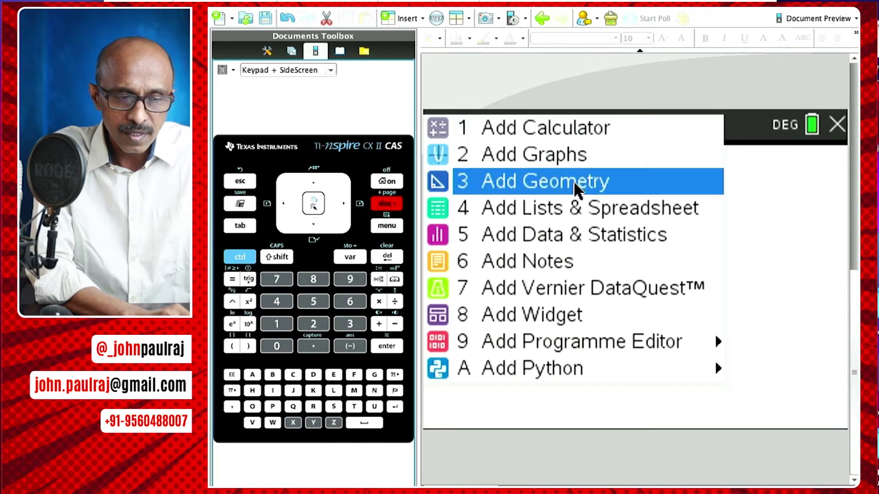
pyautogui.click(574, 262)
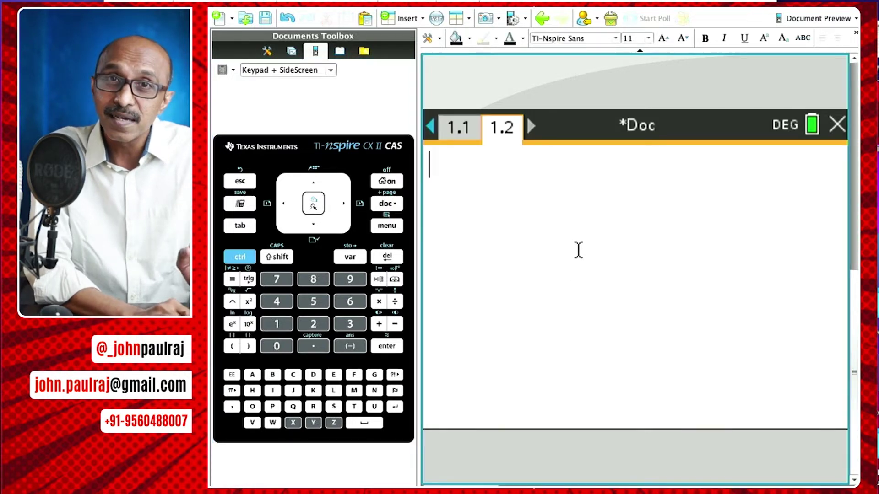
pyautogui.click(457, 129)
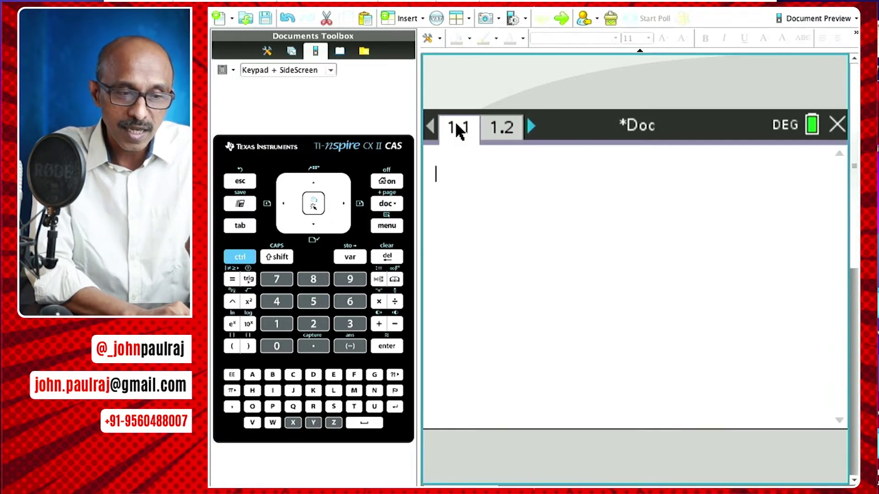
pyautogui.click(500, 129)
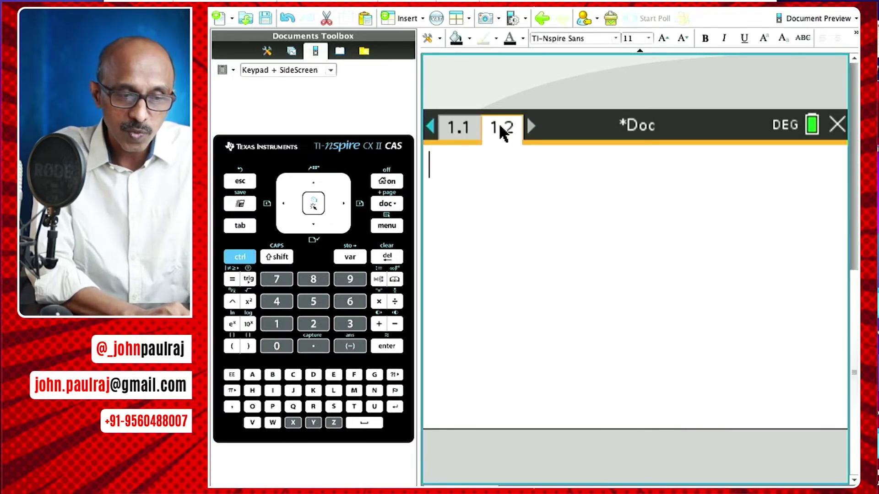
# - Examine the catalog syntax of the Amortisation functions Amortisation Table, Balance, Interest Paid and Principal Paid
pyautogui.click(395, 280)
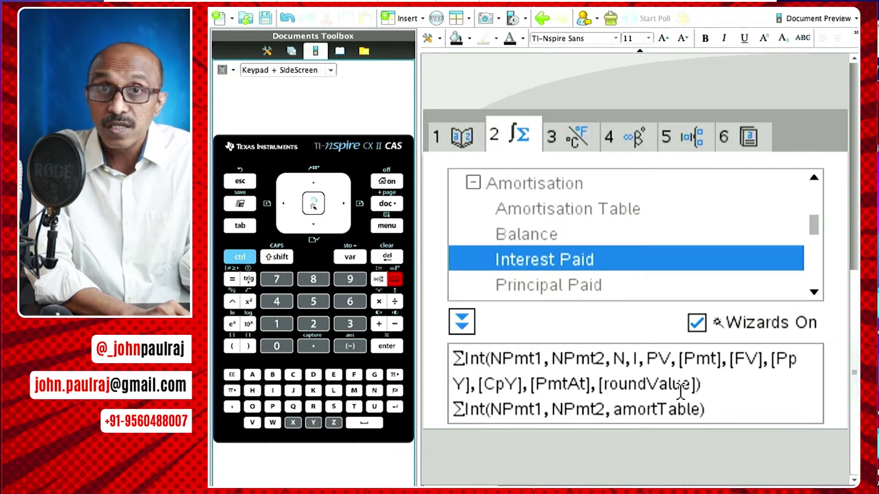
pyautogui.click(553, 212)
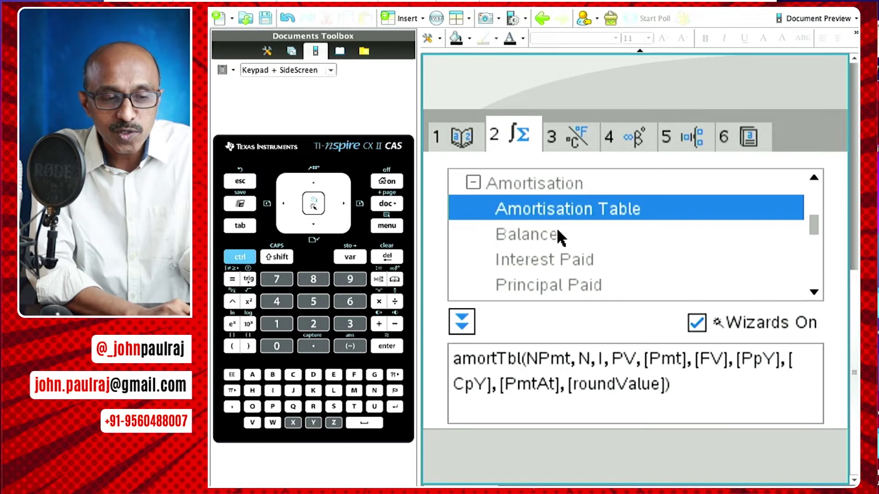
pyautogui.click(556, 228)
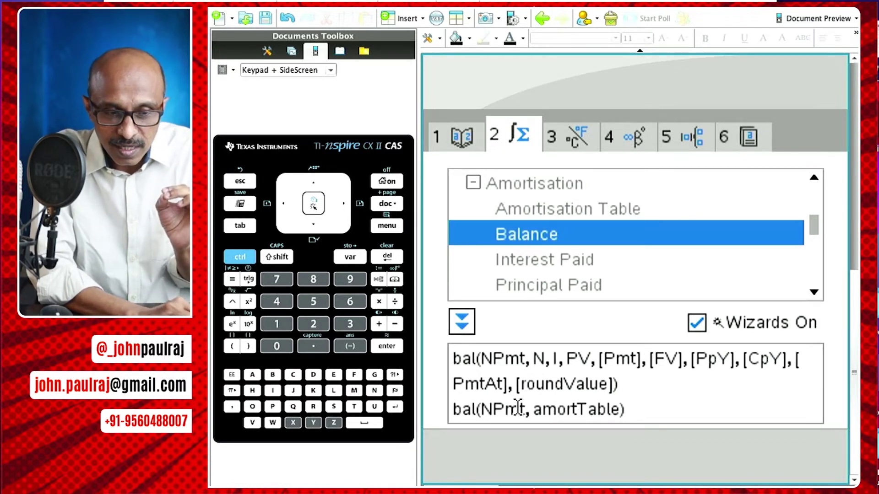
pyautogui.click(575, 260)
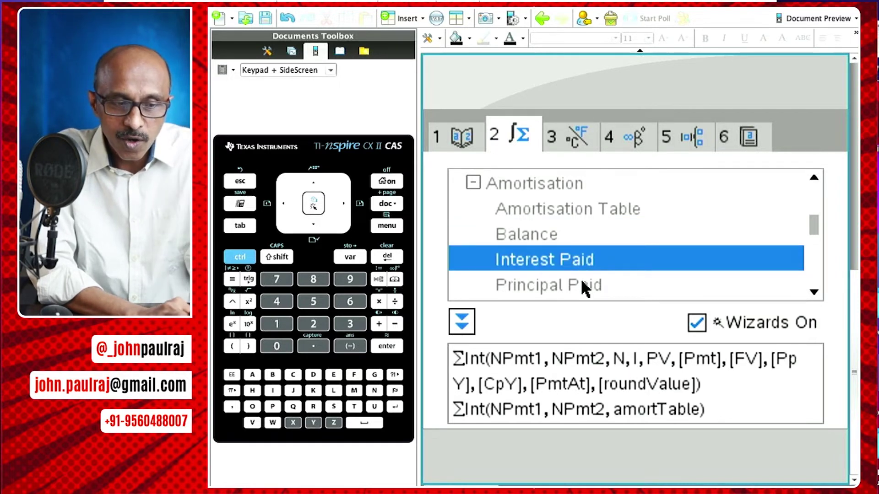
pyautogui.click(581, 280)
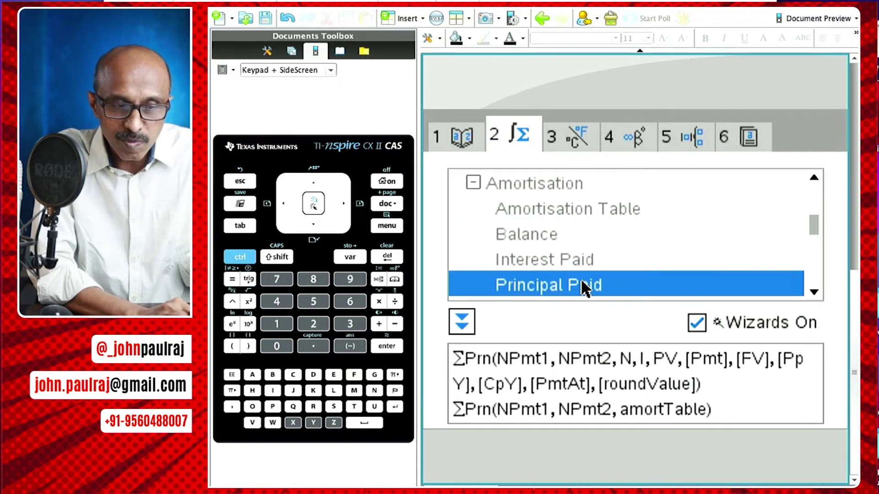
pyautogui.click(560, 233)
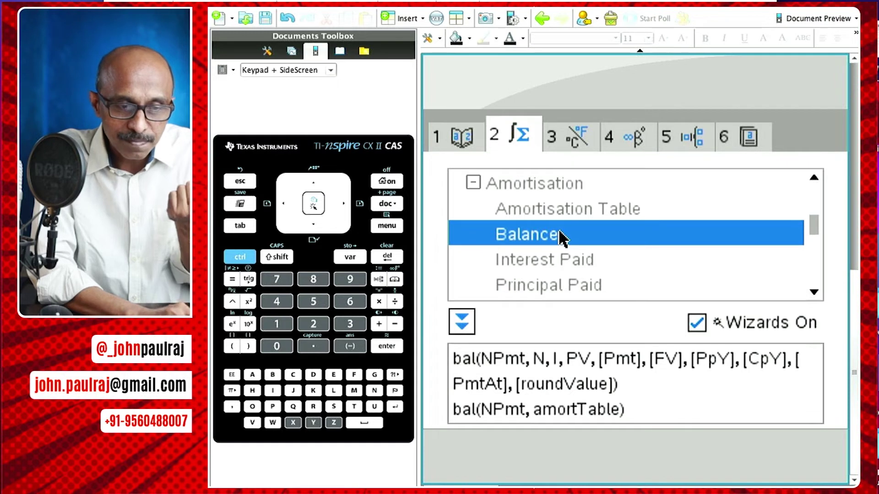
pyautogui.click(580, 286)
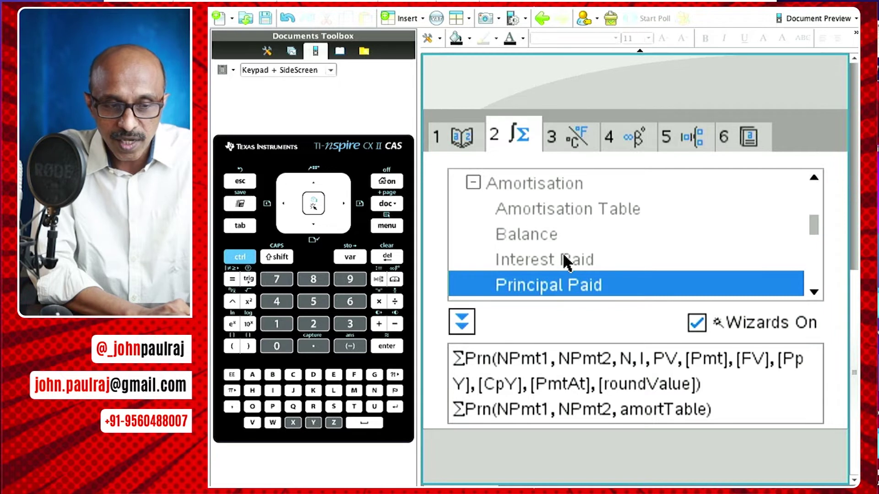
# - Copy the full amortTbl syntax of Amortisation Table from the catalog onto the Notes page and start a new line
pyautogui.click(588, 217)
pyautogui.moveTo(678, 386); pyautogui.dragTo(447, 366)
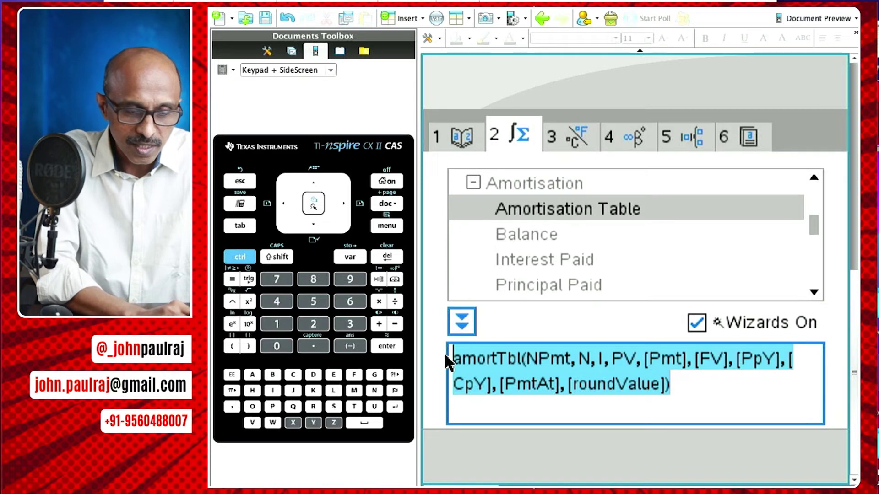
pyautogui.hotkey('ctrl', 'c')
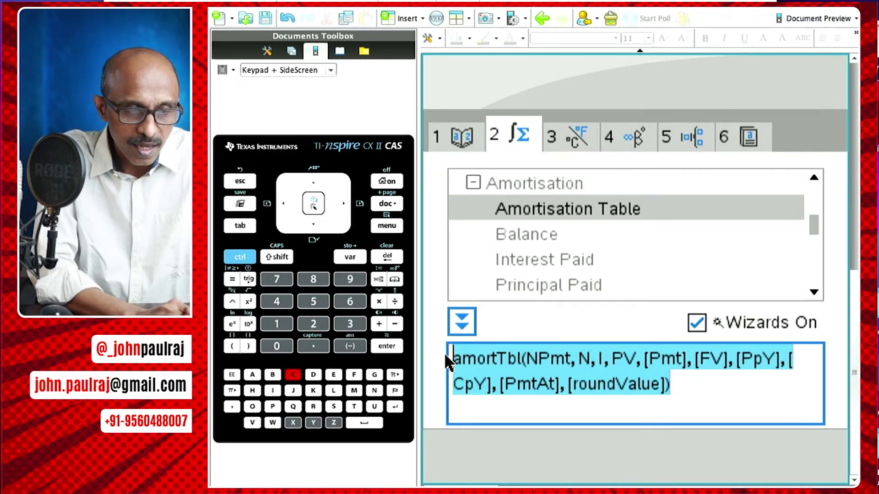
pyautogui.press('Escape')
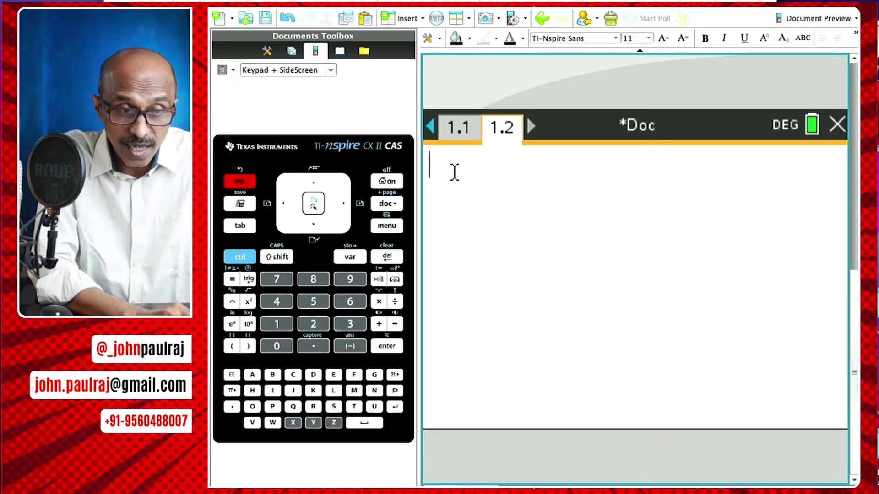
pyautogui.hotkey('ctrl', 'v')
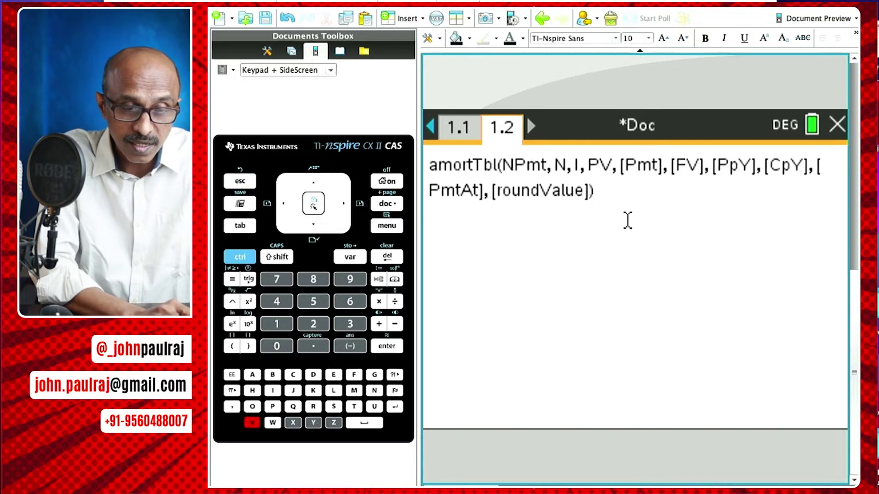
pyautogui.press('Return')
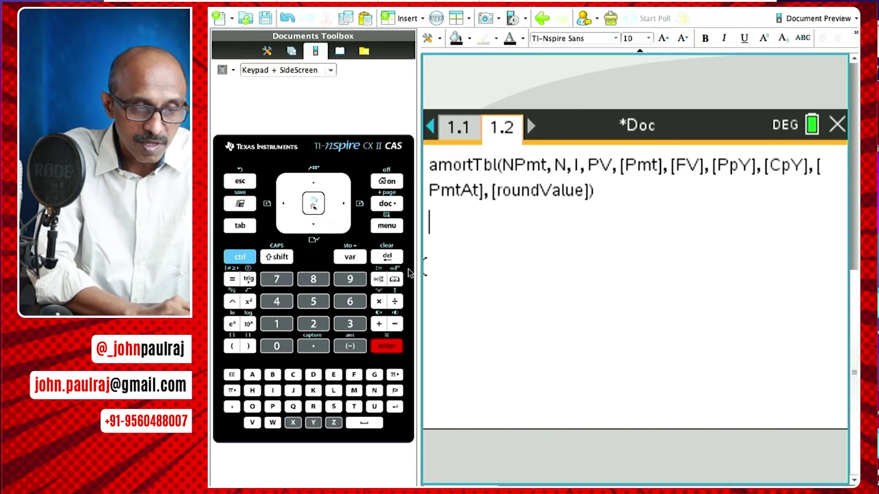
# - Copy the short Balance syntax, bal(NPmt, amortTable), from the catalog onto the Notes page and start a new line
pyautogui.click(398, 280)
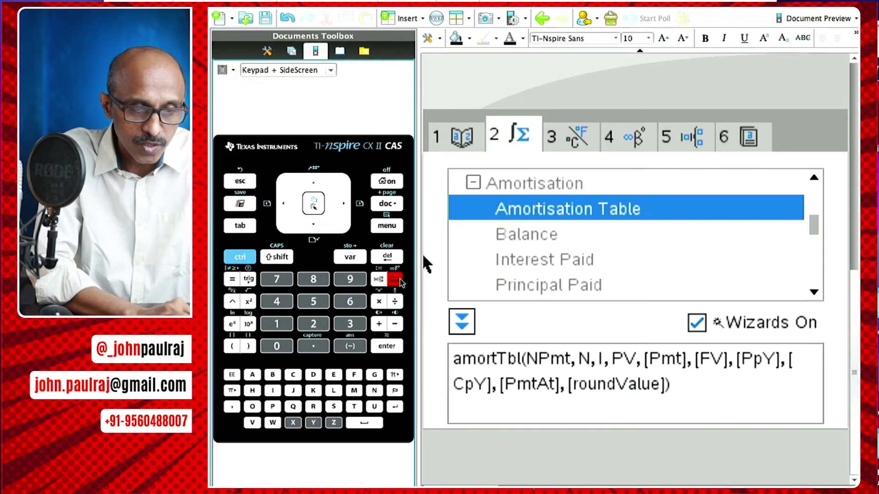
pyautogui.click(567, 229)
pyautogui.moveTo(630, 408); pyautogui.dragTo(447, 410)
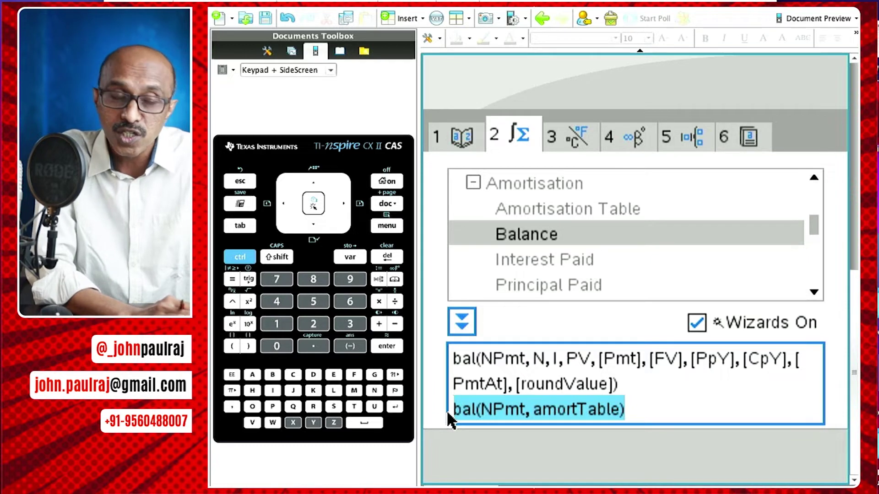
pyautogui.hotkey('ctrl', 'c')
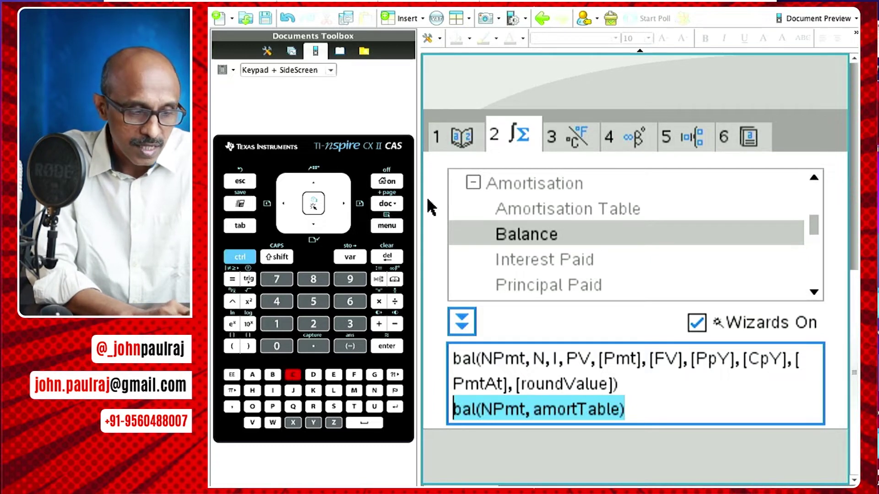
pyautogui.press('Escape')
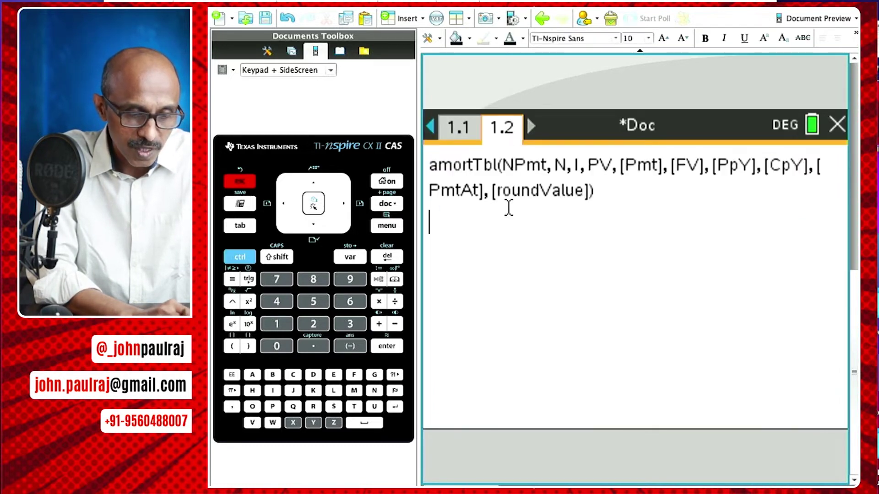
pyautogui.hotkey('ctrl', 'v')
pyautogui.press('Return')
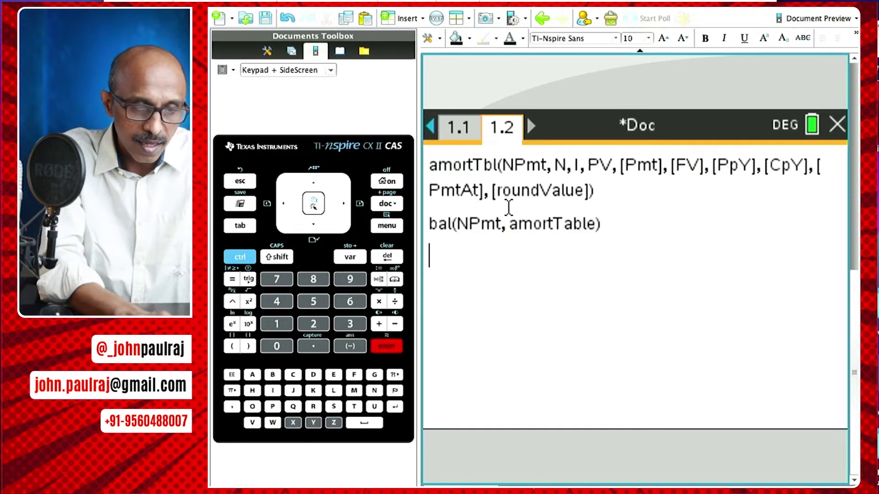
# - Copy the short Principal Paid syntax, ΣPrn(NPmt1, NPmt2, amortTable), from the catalog onto the Notes page below the Balance syntax
pyautogui.click(392, 281)
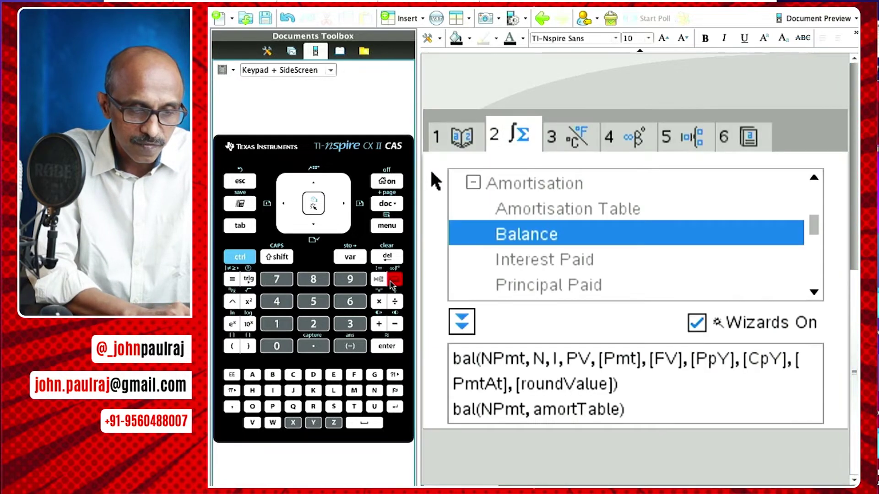
pyautogui.click(572, 284)
pyautogui.moveTo(718, 414); pyautogui.dragTo(449, 419)
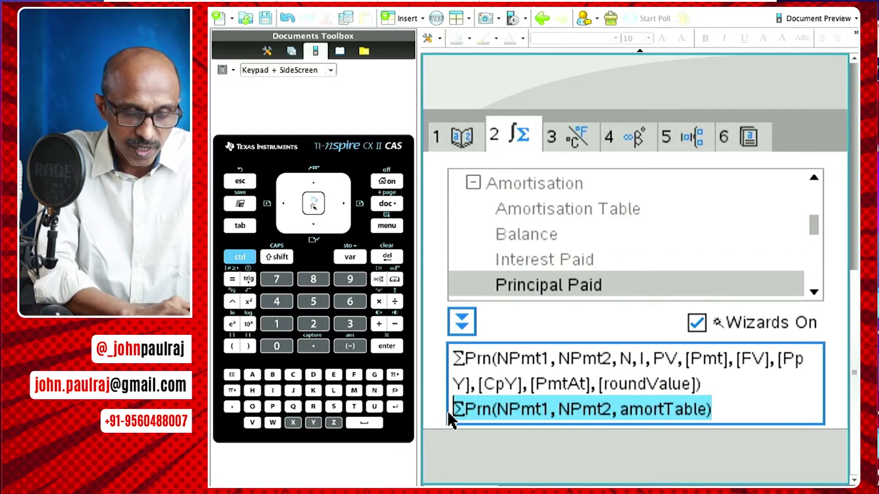
pyautogui.hotkey('ctrl', 'c')
pyautogui.press('Escape')
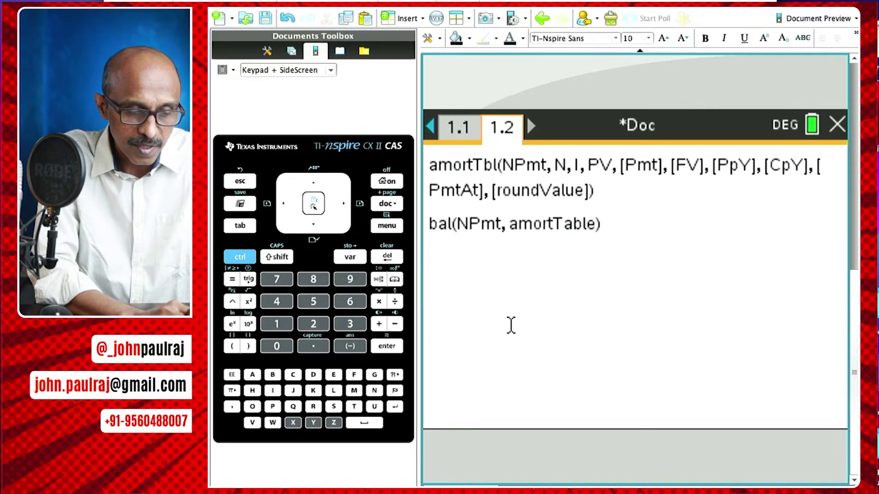
pyautogui.hotkey('ctrl', 'v')
# - Insert the Amortisation Table function, amortTbl(), from the Finance functions into the Calculator page 1.1
pyautogui.click(456, 129)
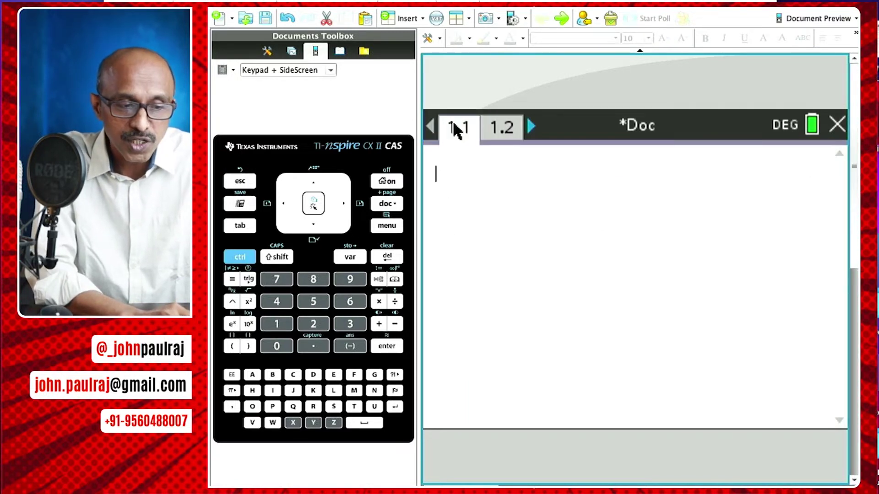
pyautogui.hotkey('ctrl', 'm')
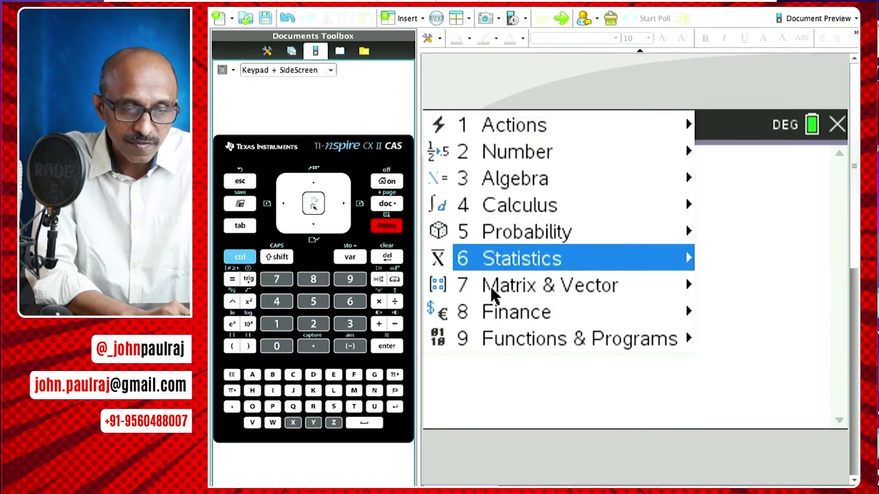
pyautogui.moveTo(500, 314)
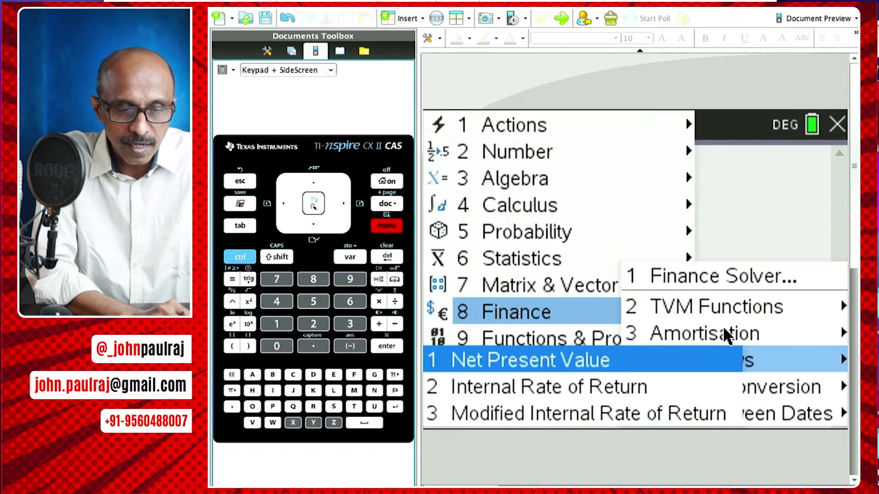
pyautogui.moveTo(725, 331)
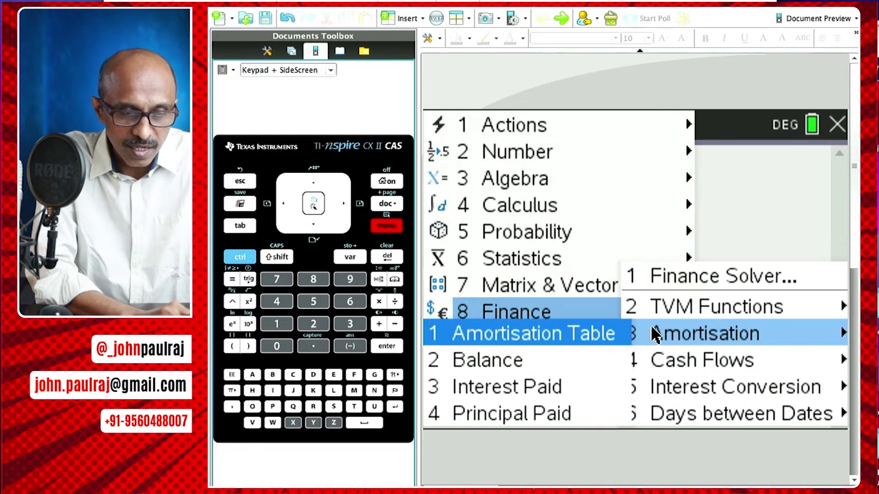
pyautogui.click(593, 334)
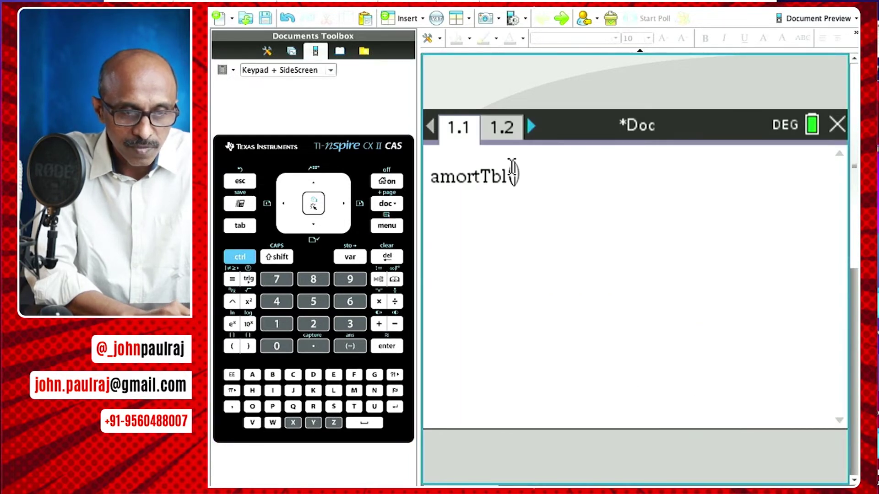
# - Check the argument order on the Notes page and enter 36 for both NPmt and N in amortTbl
pyautogui.click(502, 128)
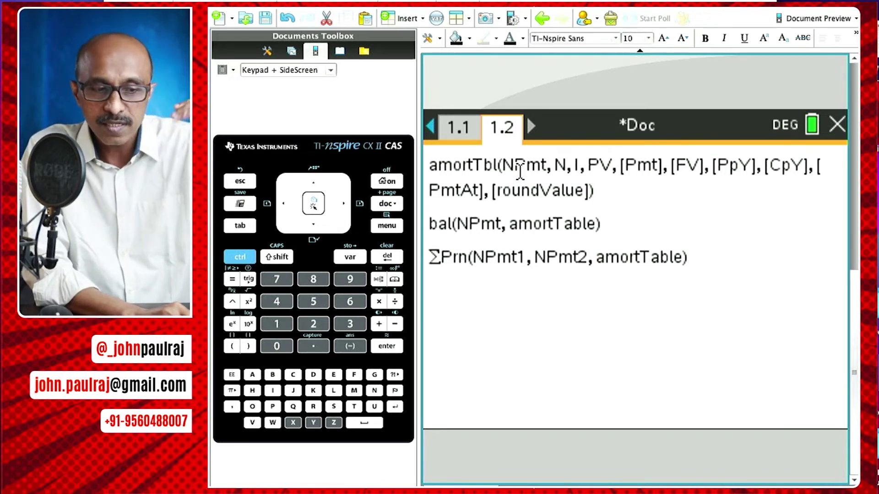
pyautogui.click(460, 128)
pyautogui.write('36')
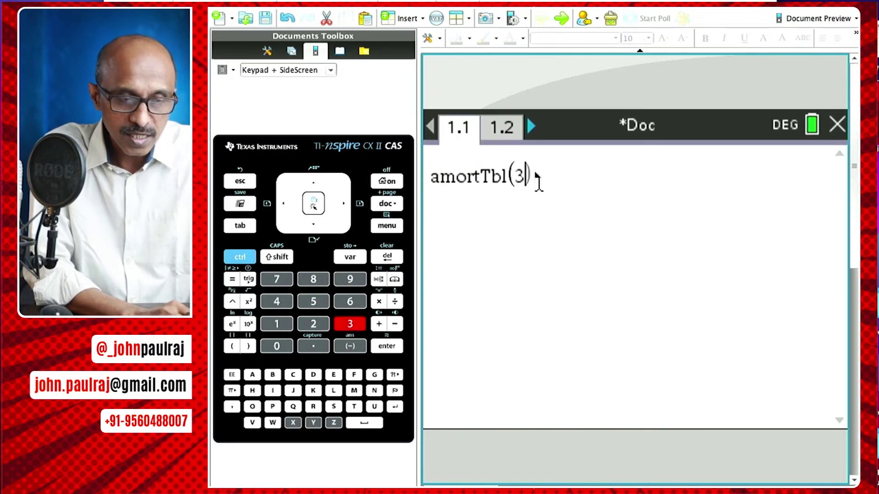
pyautogui.write(',')
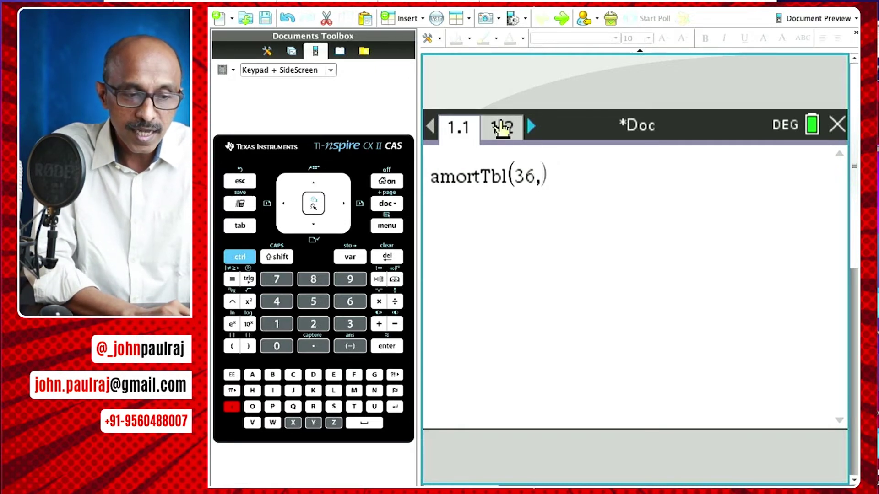
pyautogui.write('36')
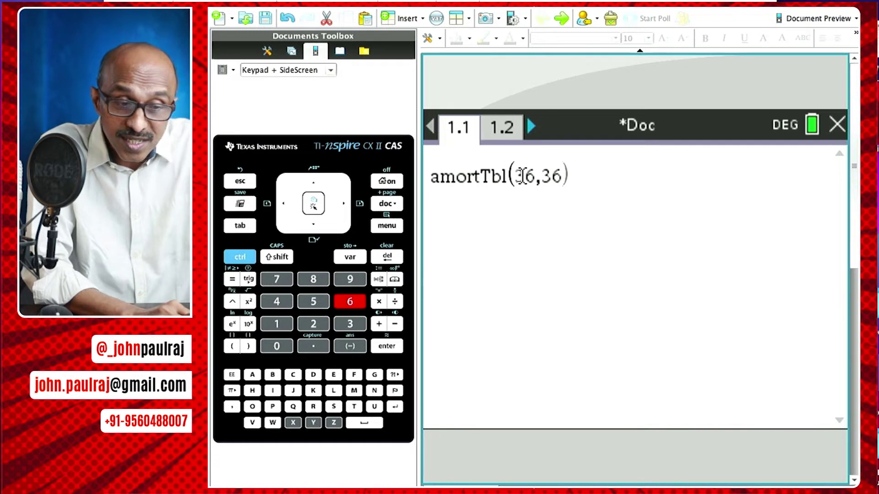
# - Add the stored variable tvm.i as the interest argument of amortTbl, followed by a comma
pyautogui.click(512, 133)
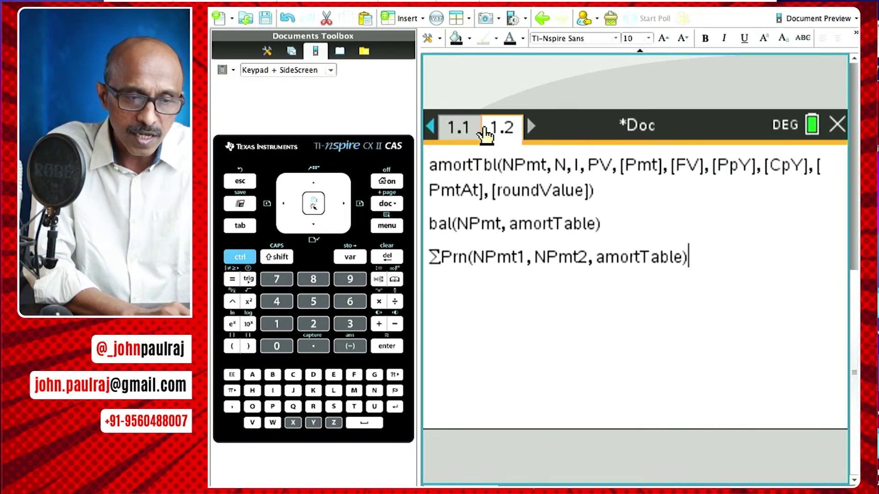
pyautogui.click(462, 127)
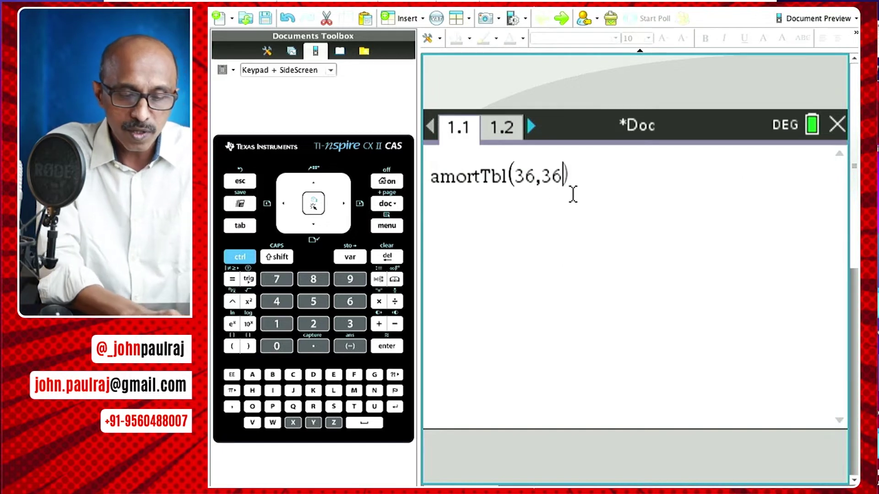
pyautogui.write(',')
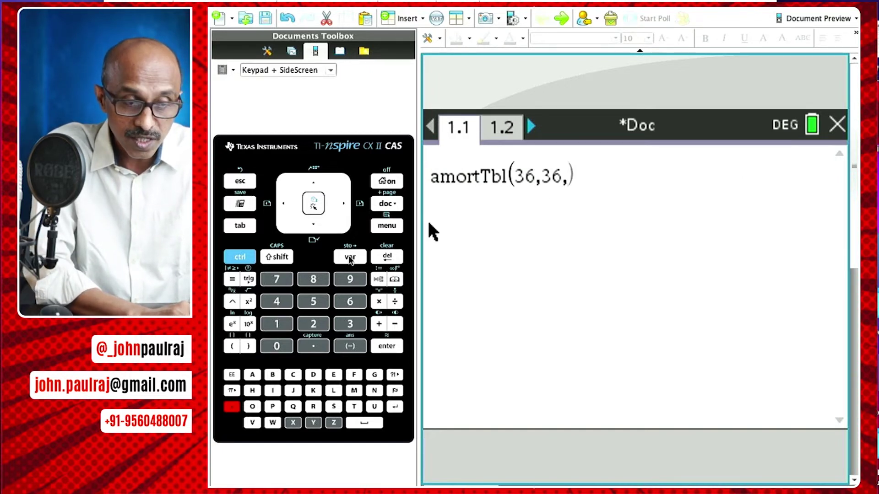
pyautogui.click(350, 259)
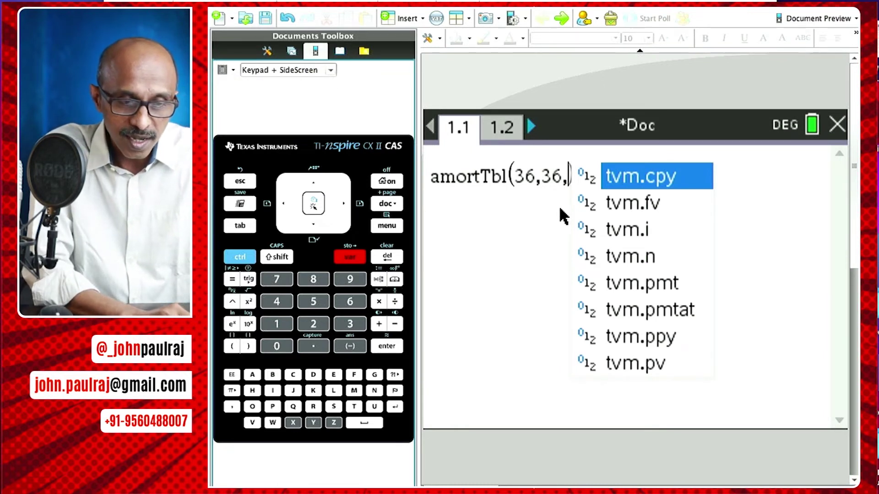
pyautogui.click(628, 230)
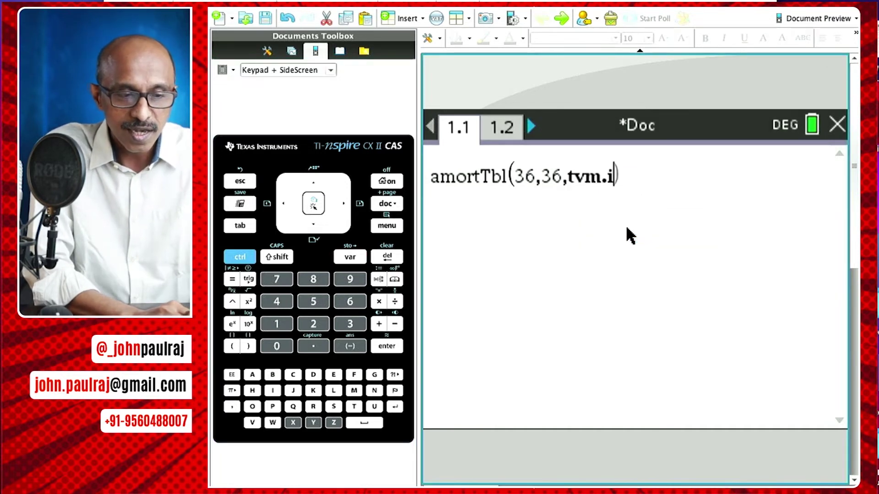
pyautogui.write(',')
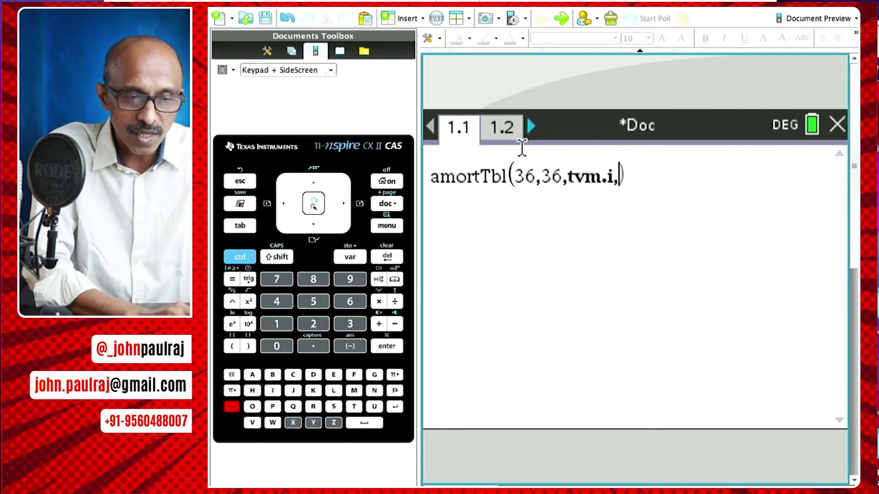
# - Add the stored variable tvm.pv as the present value argument of amortTbl, followed by a comma
pyautogui.click(507, 127)
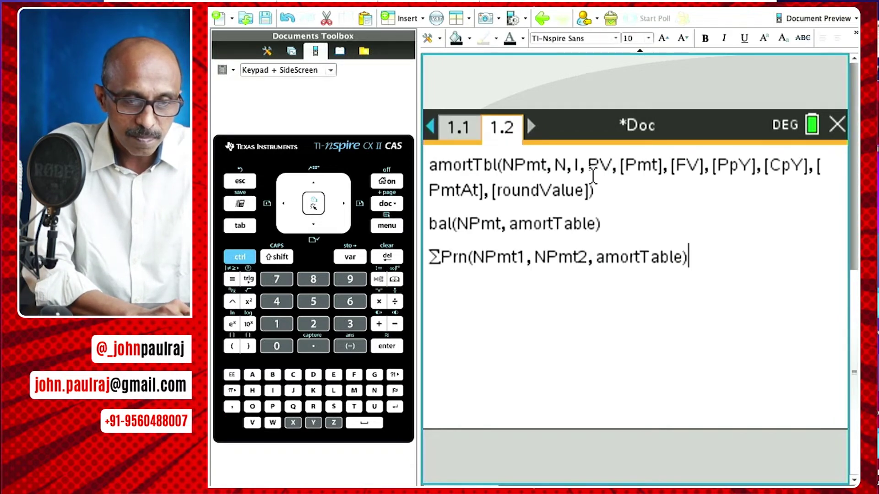
pyautogui.click(459, 130)
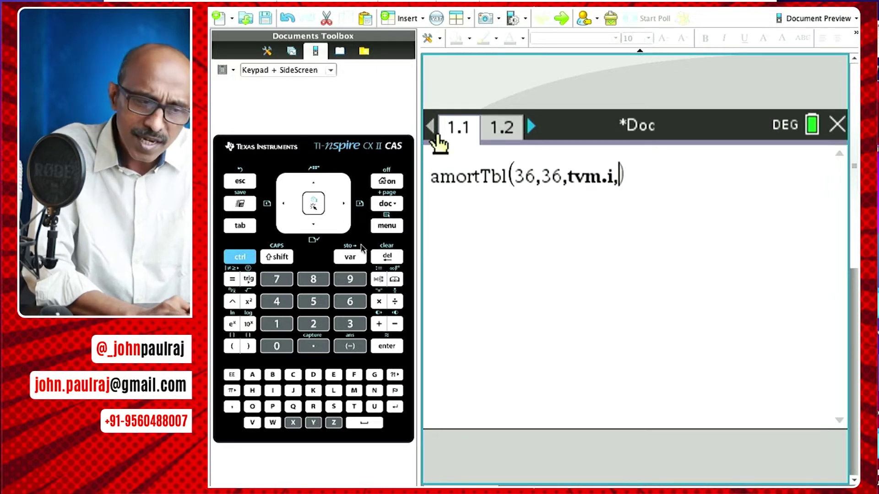
pyautogui.click(353, 257)
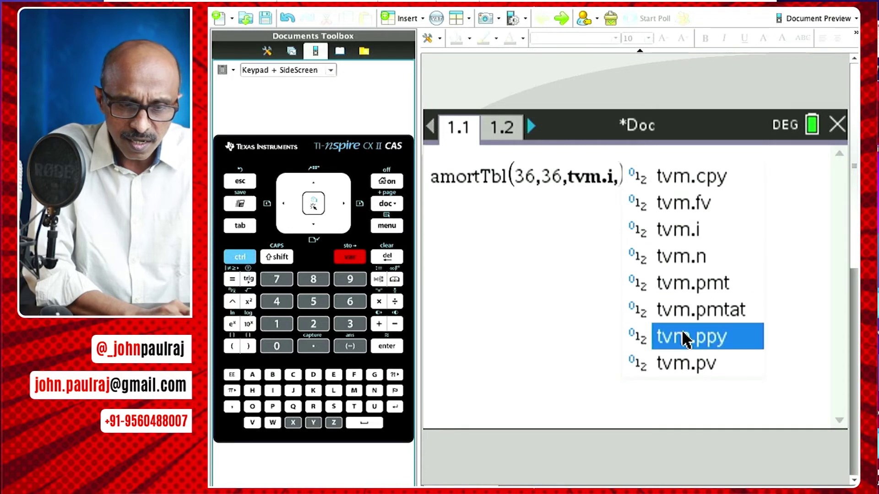
pyautogui.click(707, 364)
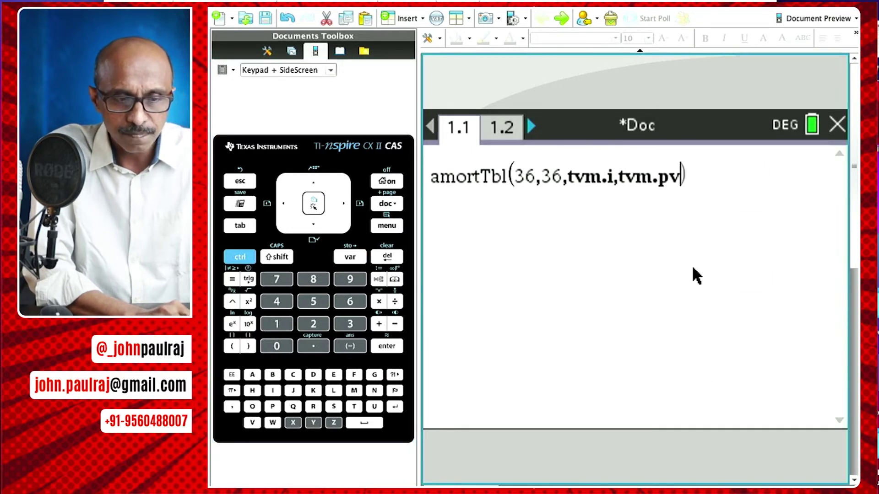
pyautogui.write(',')
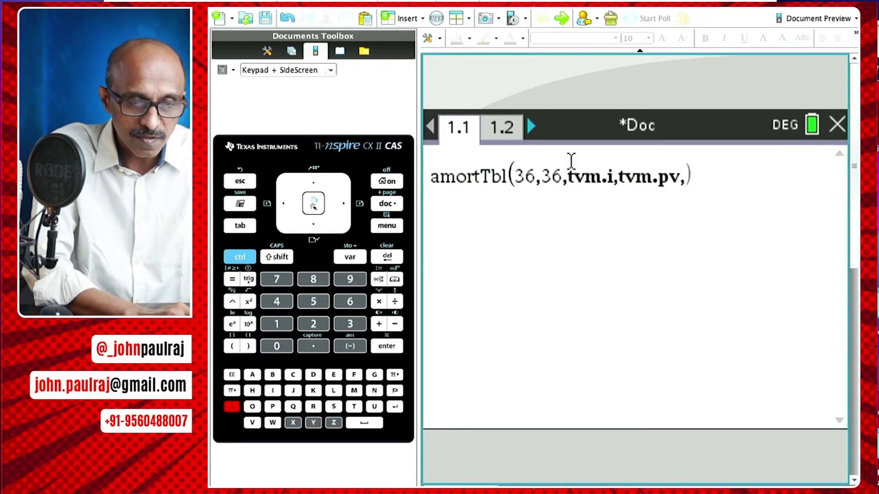
# - Add the stored variable tvm.pmt as the payment argument of amortTbl, followed by a comma
pyautogui.click(502, 128)
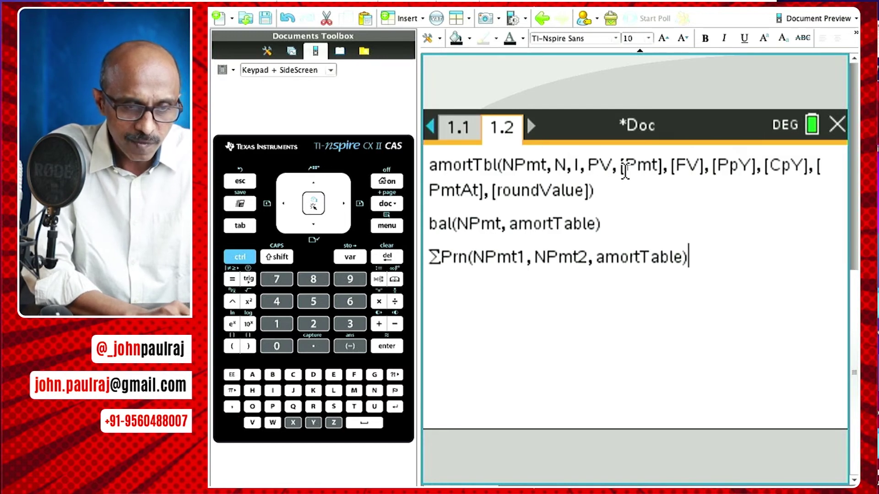
pyautogui.click(457, 128)
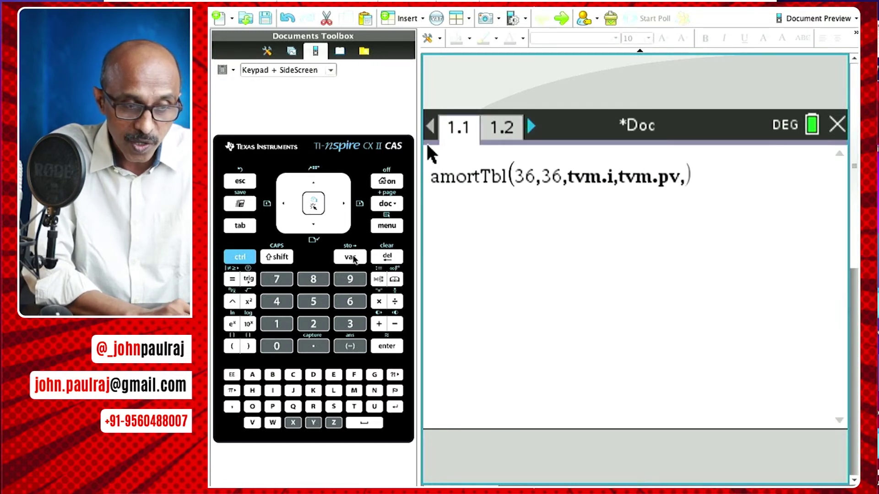
pyautogui.hotkey('ctrl', 'l')
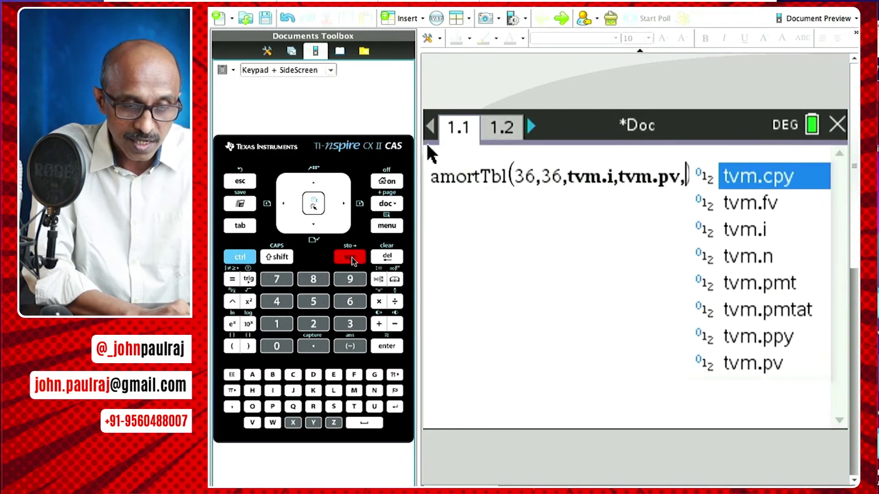
pyautogui.click(761, 285)
pyautogui.write(',')
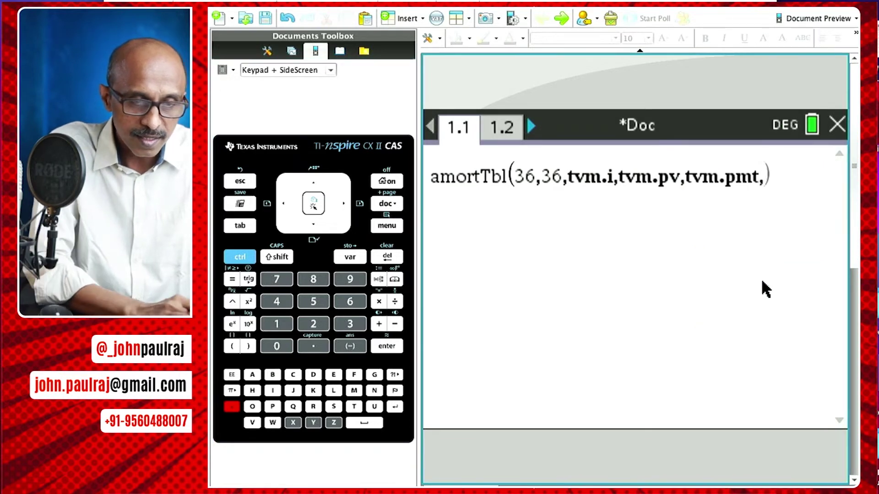
# - Add the stored variable tvm.fv as the future value argument of amortTbl, followed by a comma
pyautogui.click(504, 130)
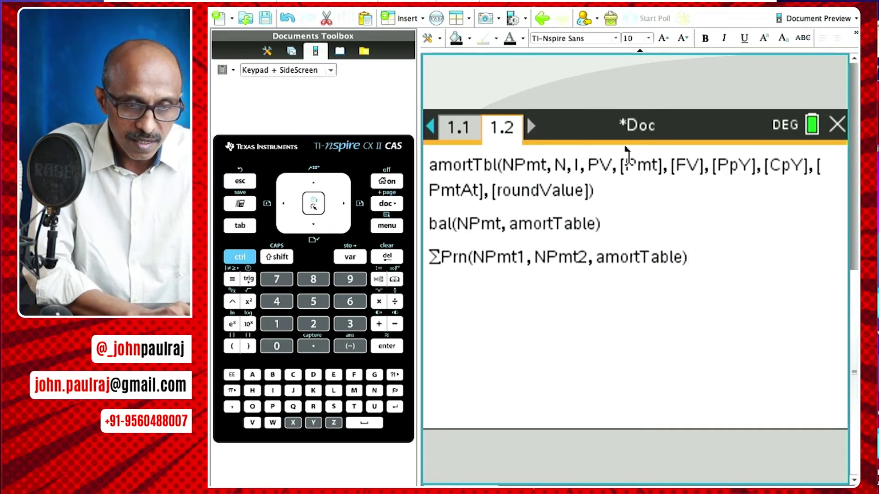
pyautogui.click(457, 133)
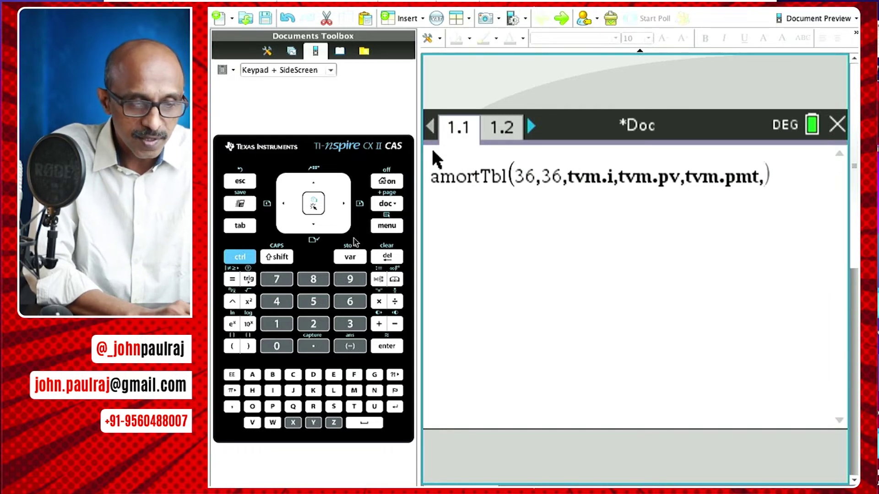
pyautogui.click(350, 257)
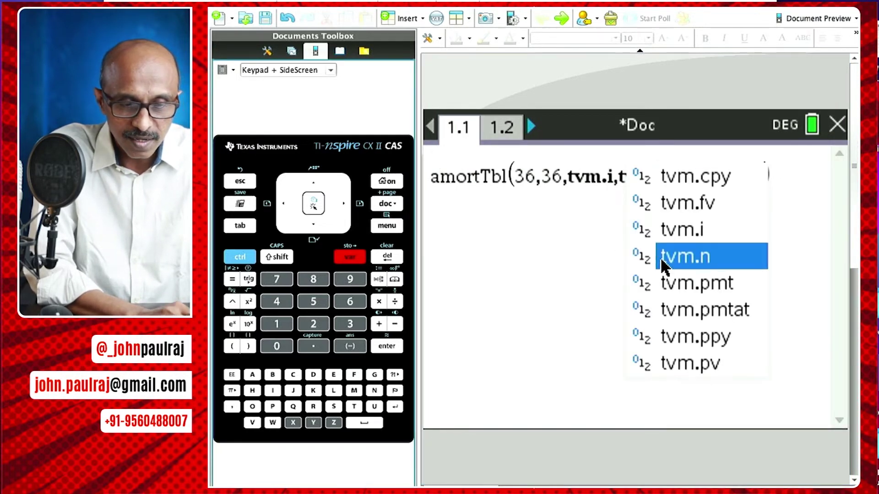
pyautogui.click(687, 211)
pyautogui.write(',tvm.pmt,tvm.fv,')
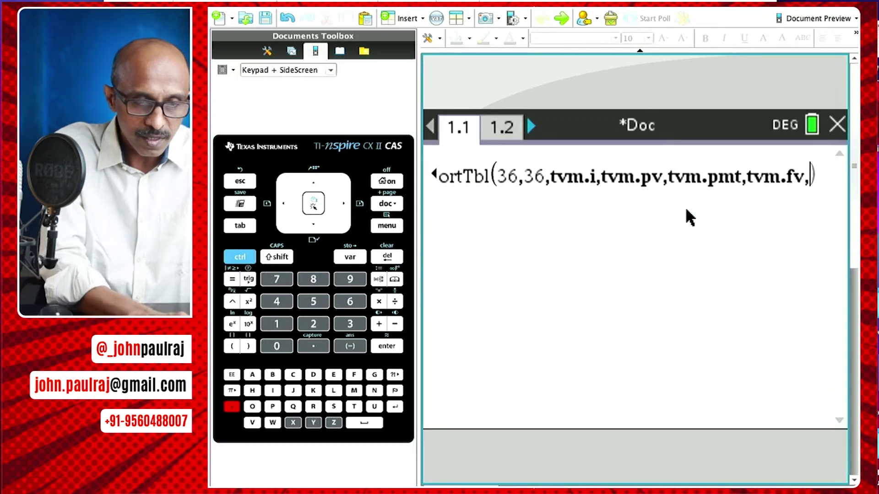
# - Add the stored variables tvm.ppy and tvm.cpy as the PpY and CpY arguments of amortTbl, each followed by a comma
pyautogui.click(503, 128)
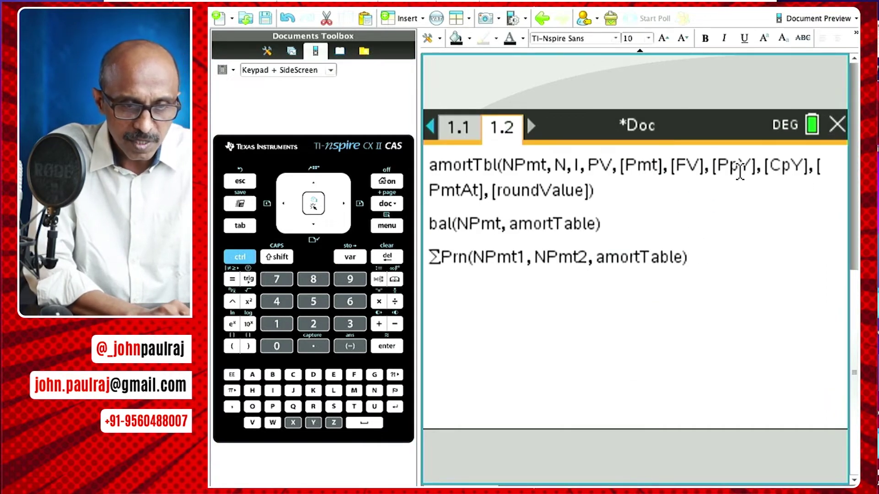
pyautogui.click(472, 134)
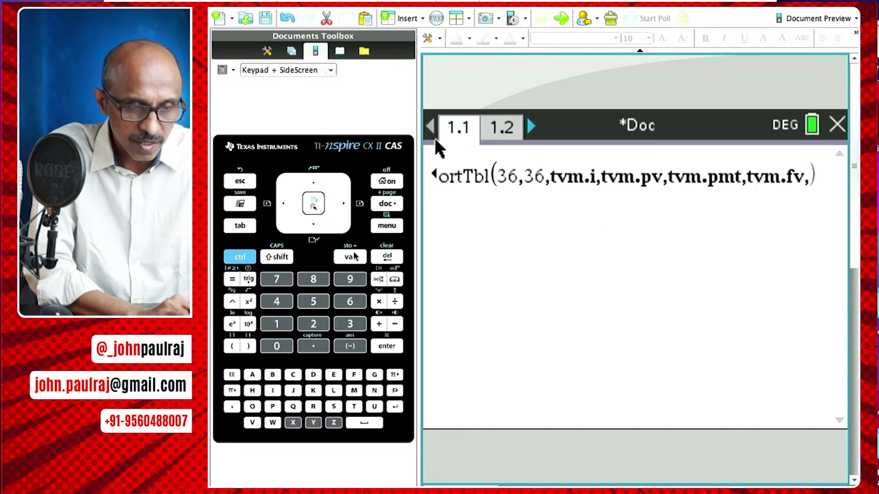
pyautogui.hotkey('ctrl', 'l')
pyautogui.click(733, 337)
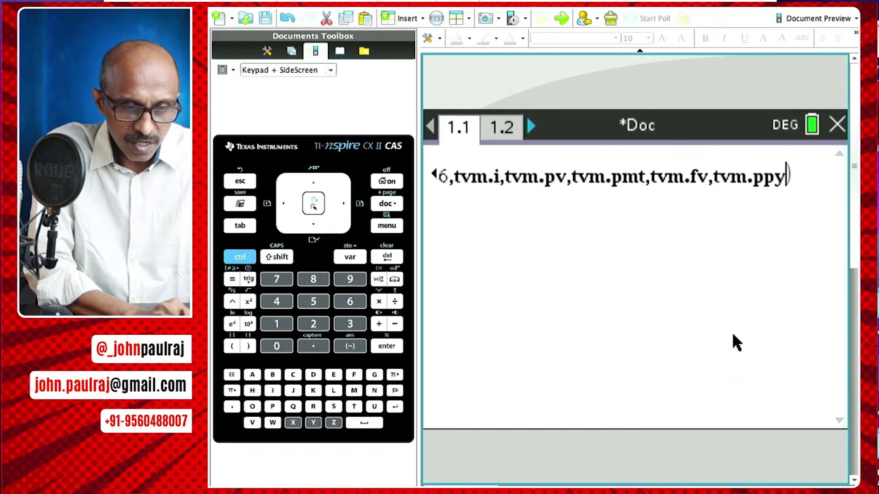
pyautogui.write(',')
pyautogui.hotkey('ctrl', 'l')
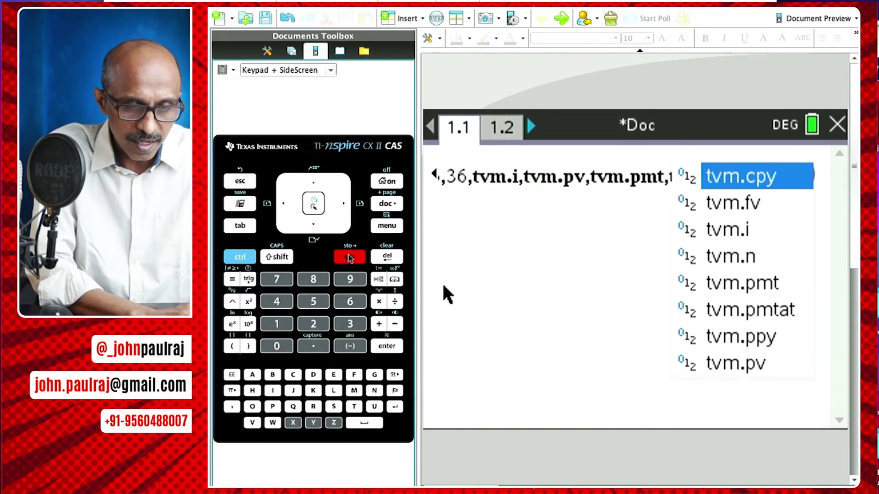
pyautogui.click(741, 180)
pyautogui.write(',tvm.ppy,tvm.cpy,)')
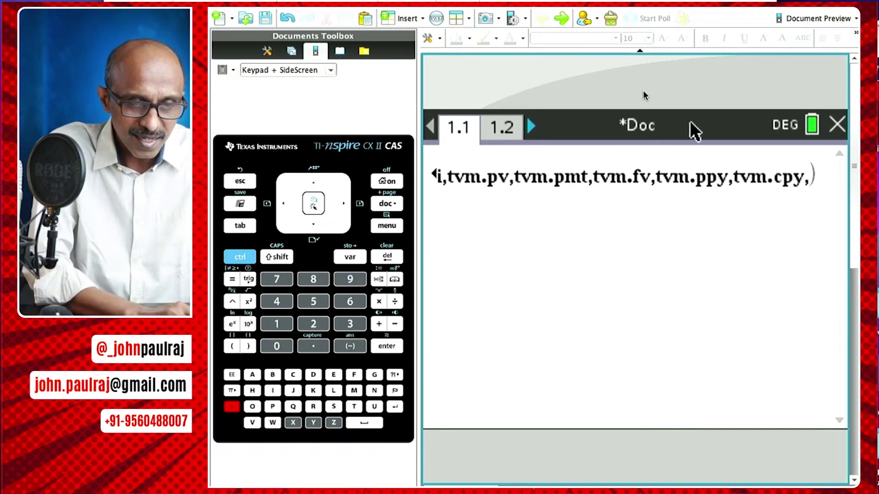
# - Complete amortTbl with the stored variable tvm.pmtat and a round value of 2, checking the syntax on page 1.2, and evaluate it
pyautogui.click(504, 129)
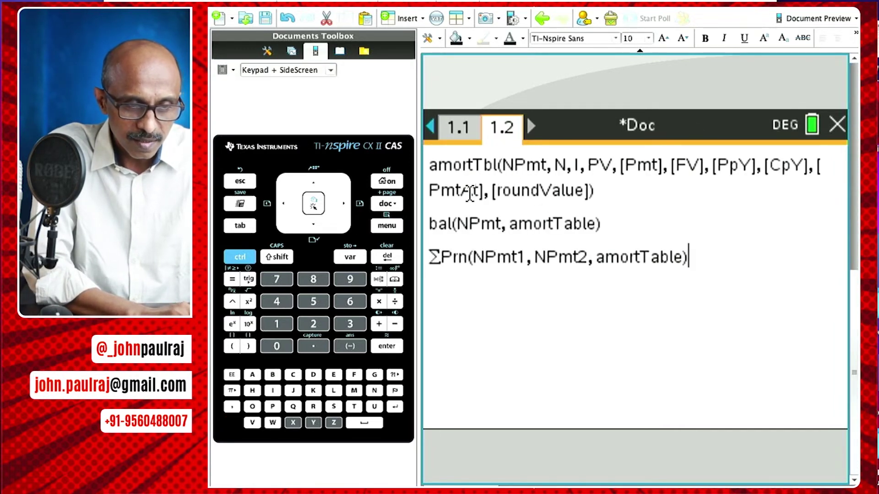
pyautogui.click(462, 124)
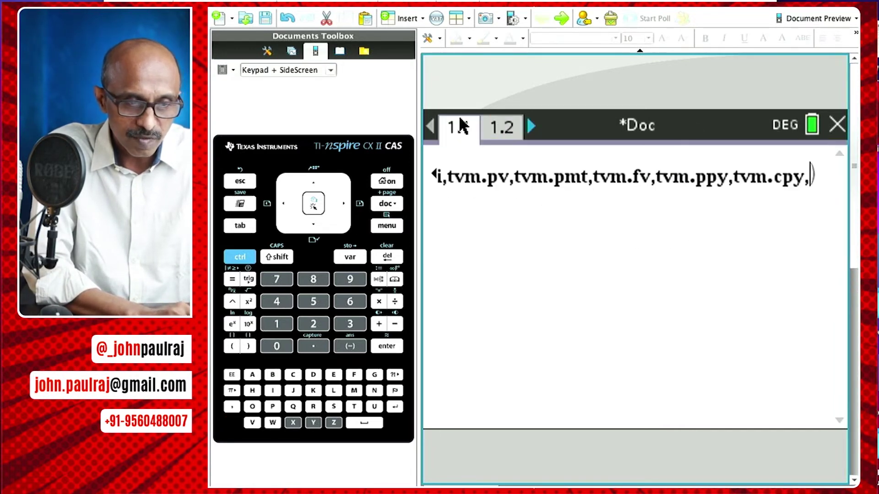
pyautogui.hotkey('ctrl', 'l')
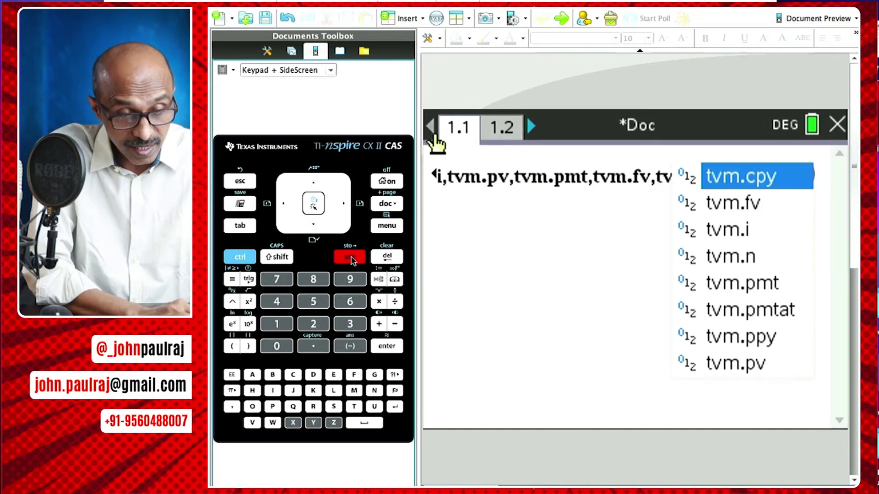
pyautogui.click(752, 309)
pyautogui.write(',2')
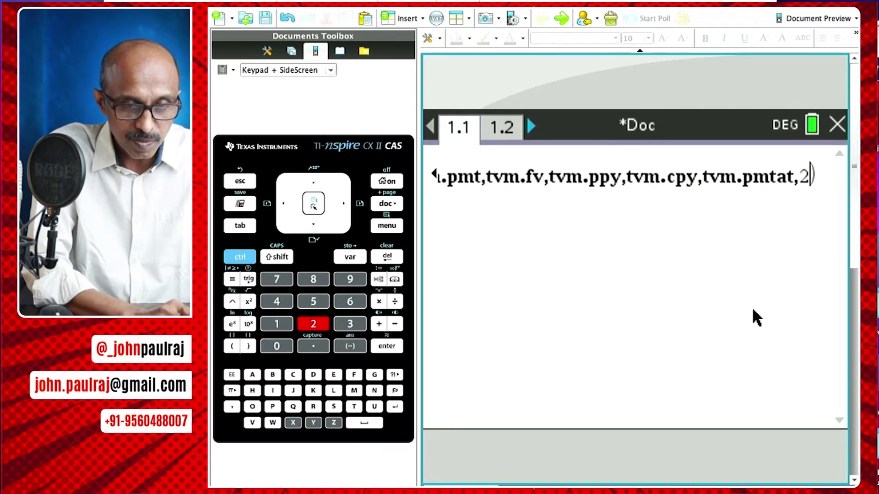
pyautogui.click(505, 128)
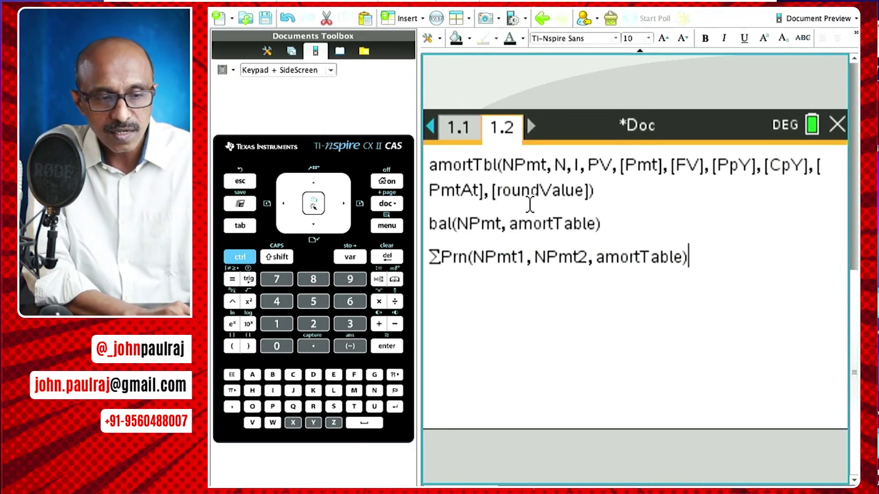
pyautogui.click(454, 132)
pyautogui.press('Return')
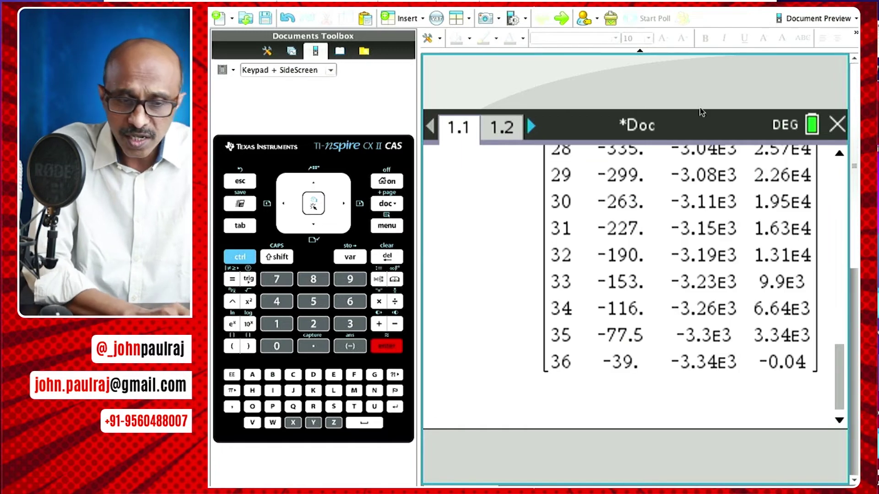
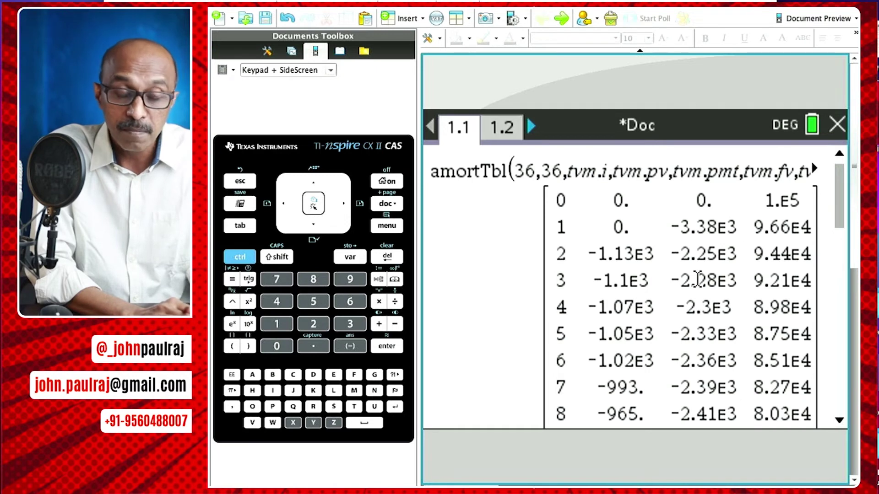
# - Check the bal syntax on page 1.2 and insert the amortisation Balance function below the table on page 1.1
pyautogui.moveTo(839, 198); pyautogui.dragTo(843, 399)
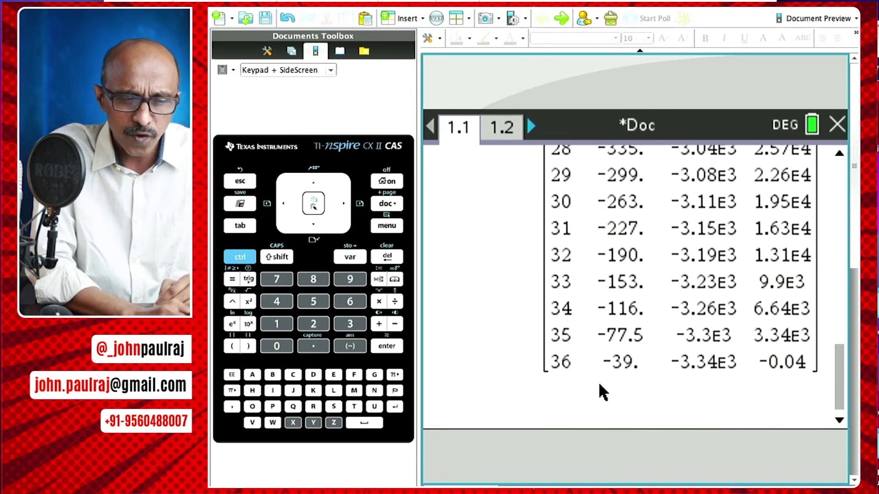
pyautogui.click(499, 128)
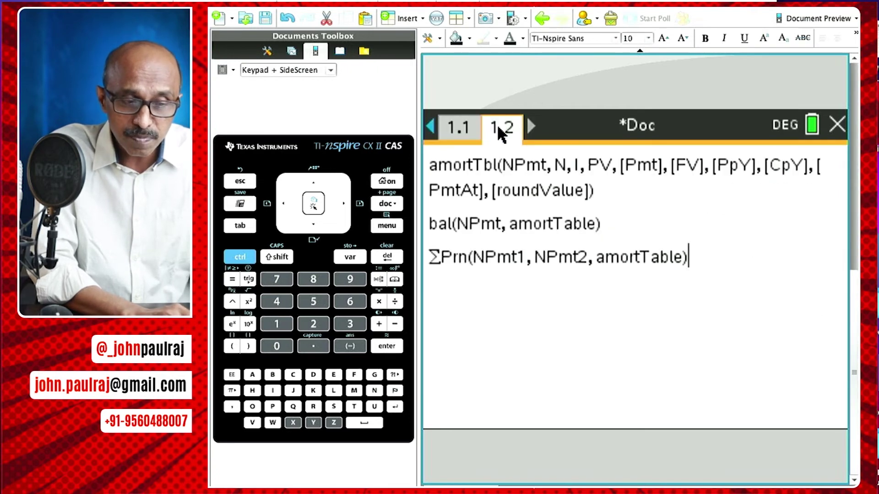
pyautogui.click(463, 124)
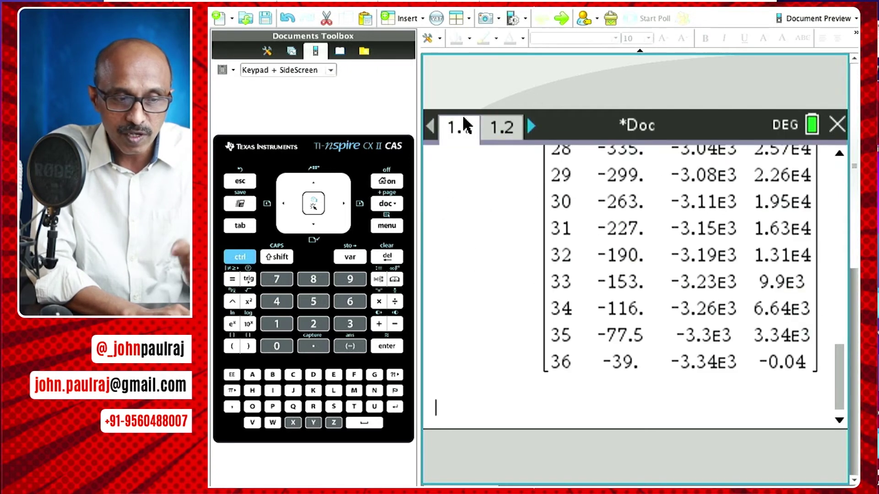
pyautogui.click(387, 225)
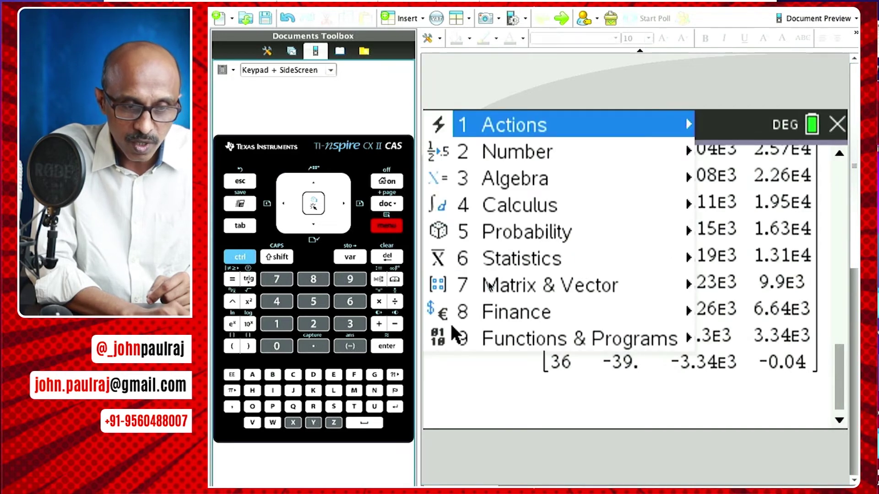
pyautogui.click(535, 315)
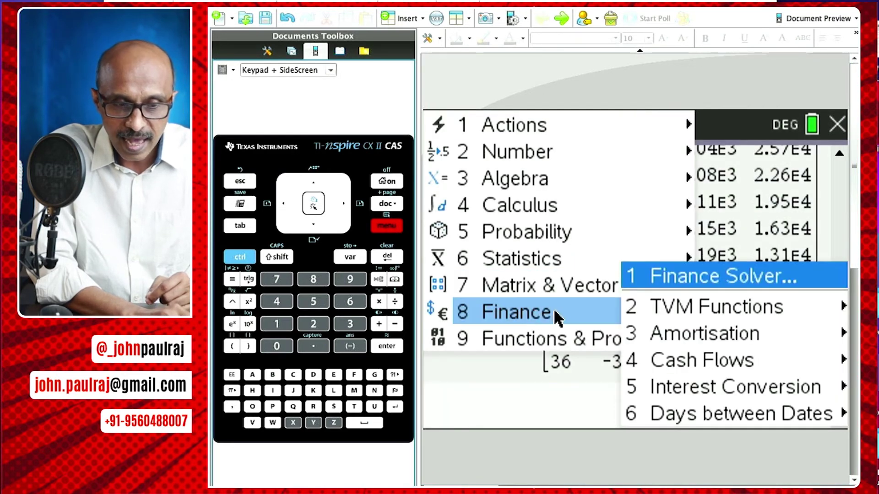
pyautogui.moveTo(666, 328)
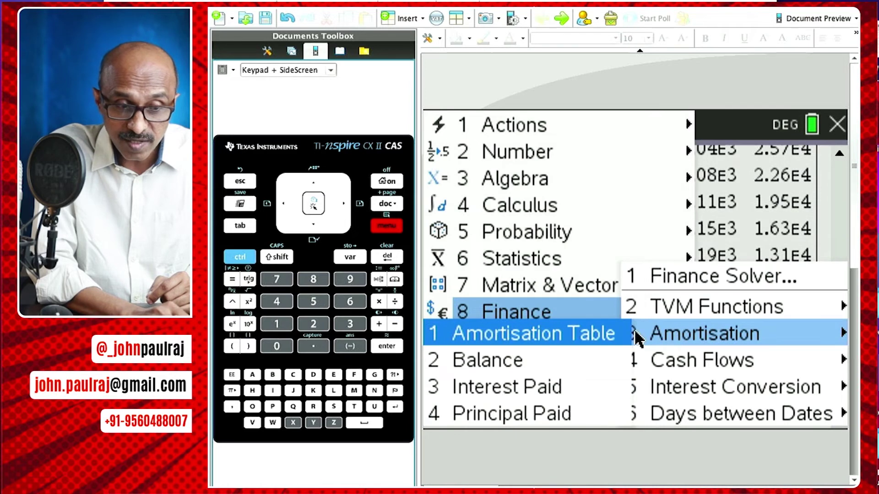
pyautogui.click(561, 356)
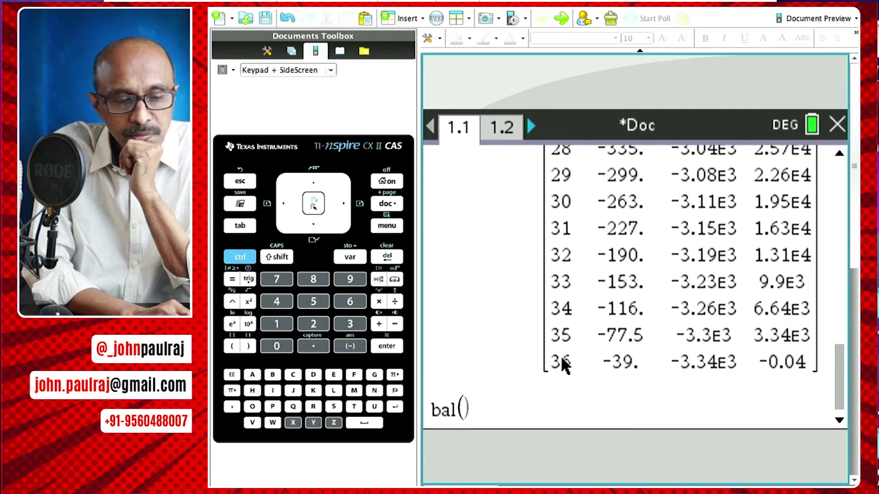
# - Calculate the balance after payment 10, reusing the earlier amortTbl expression from the history as the table argument of bal
pyautogui.click(503, 130)
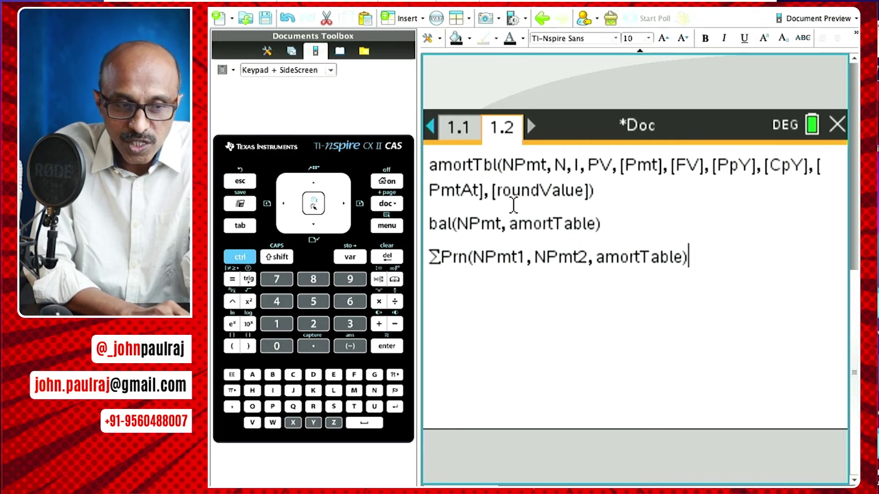
pyautogui.click(457, 128)
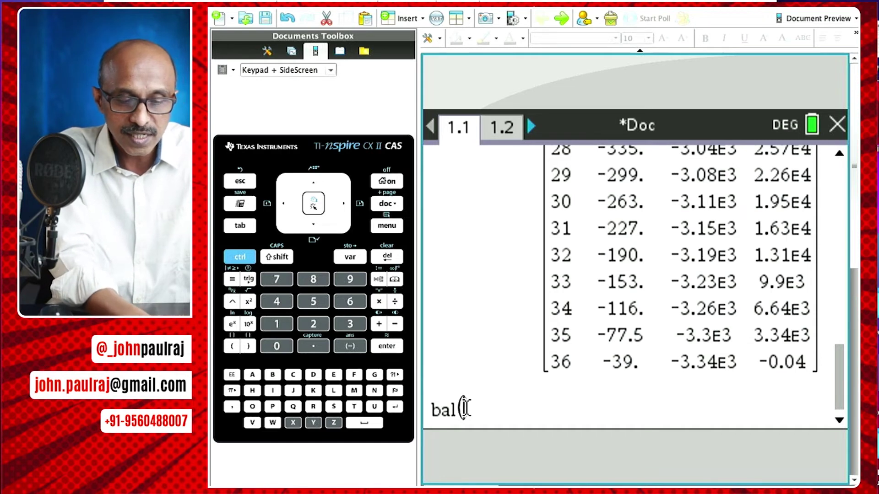
pyautogui.write('0,')
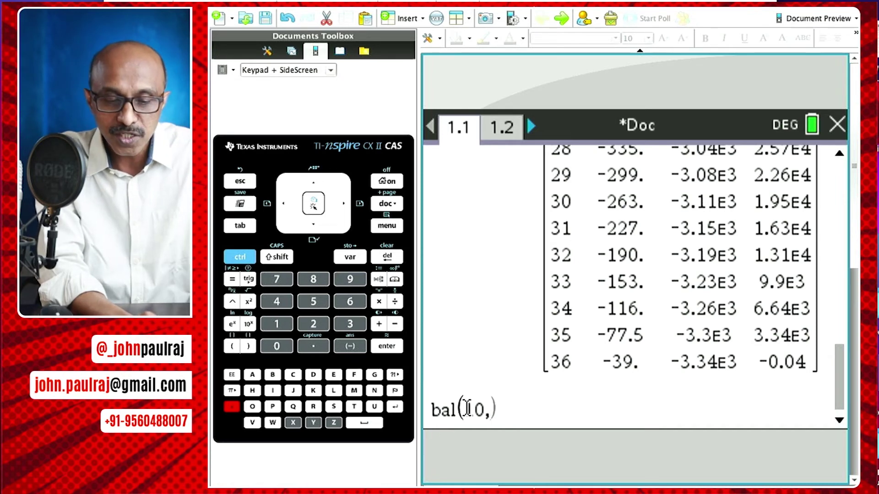
pyautogui.press('Up')
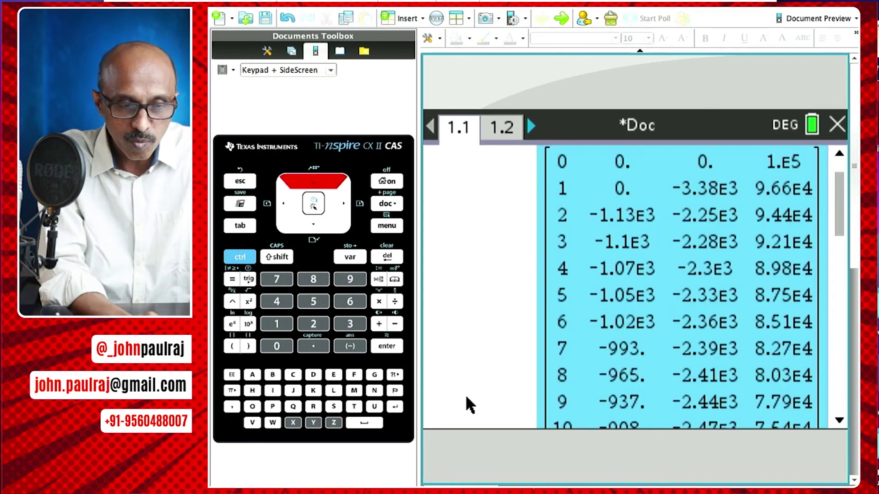
pyautogui.press('Up')
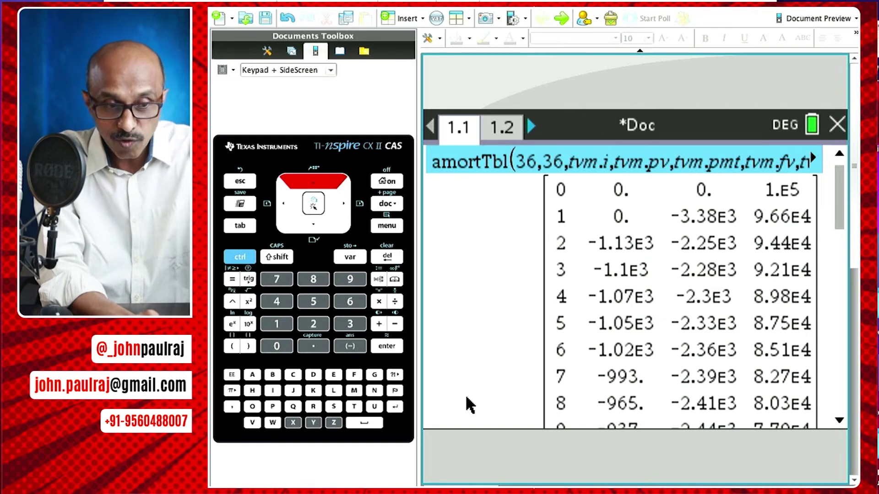
pyautogui.press('Return')
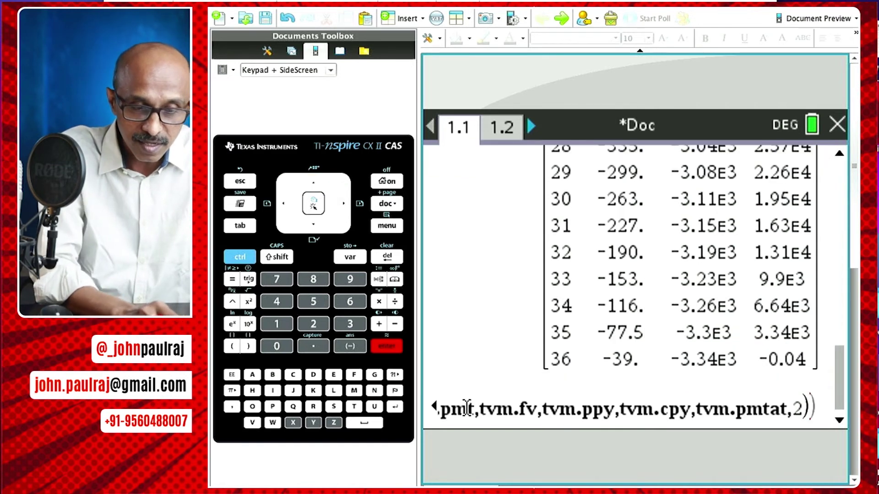
pyautogui.press('Return')
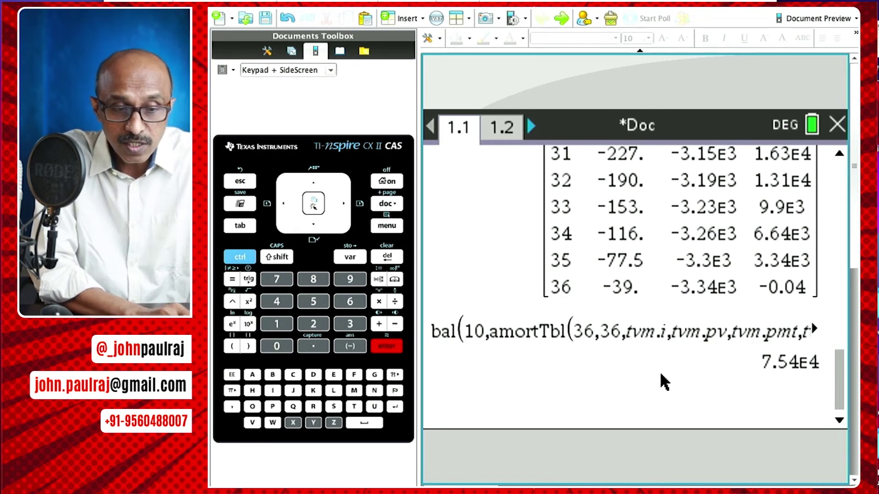
# - Copy the balance result for payment 10 into the entry line to show its full digits, and evaluate it
pyautogui.press('Up')
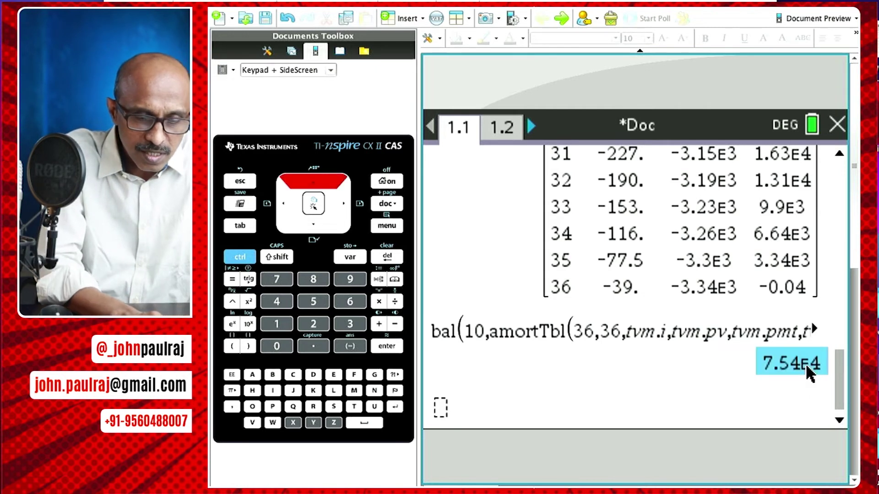
pyautogui.press('Return')
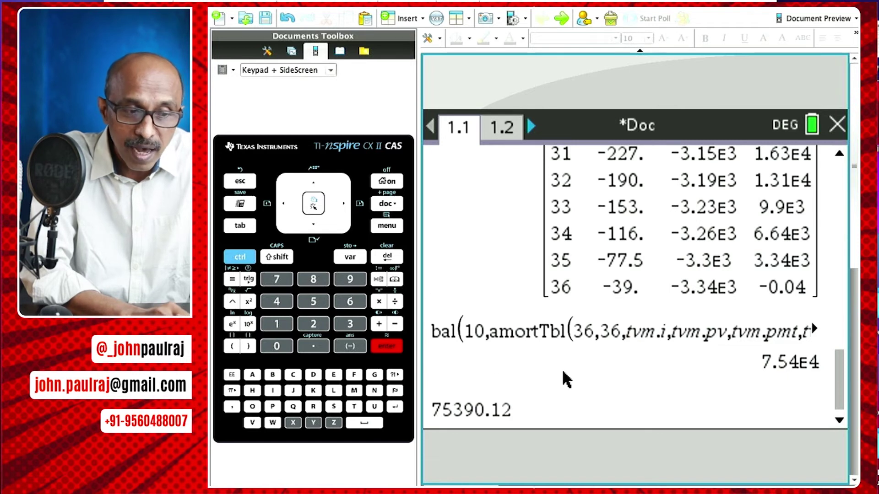
pyautogui.press('Return')
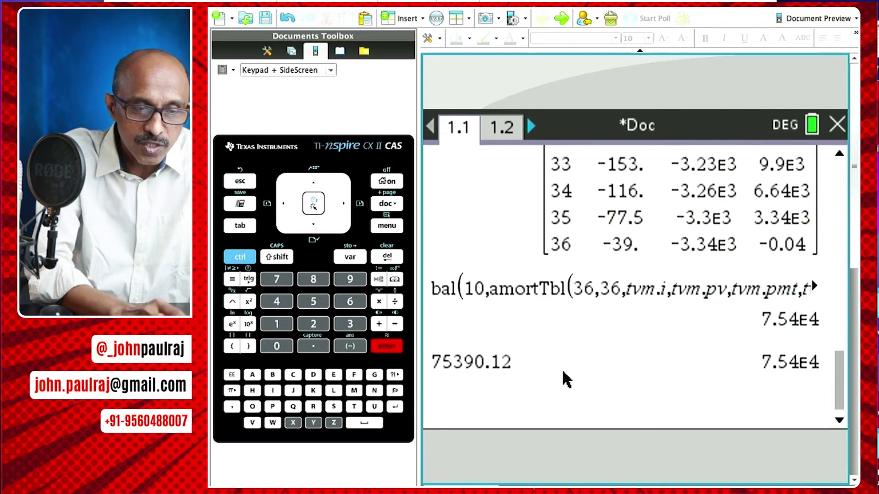
# - Insert another amortisation Balance function with 20 as the payment number, followed by a comma
pyautogui.hotkey('ctrl', 'm')
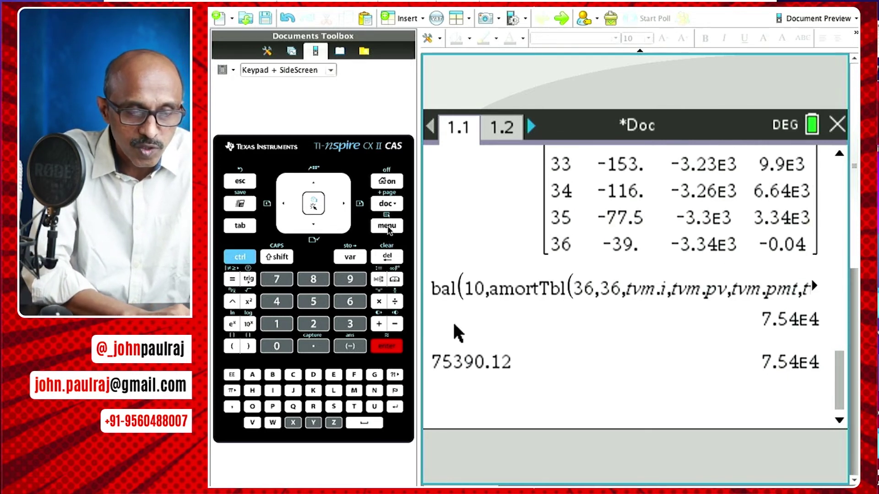
pyautogui.moveTo(562, 308)
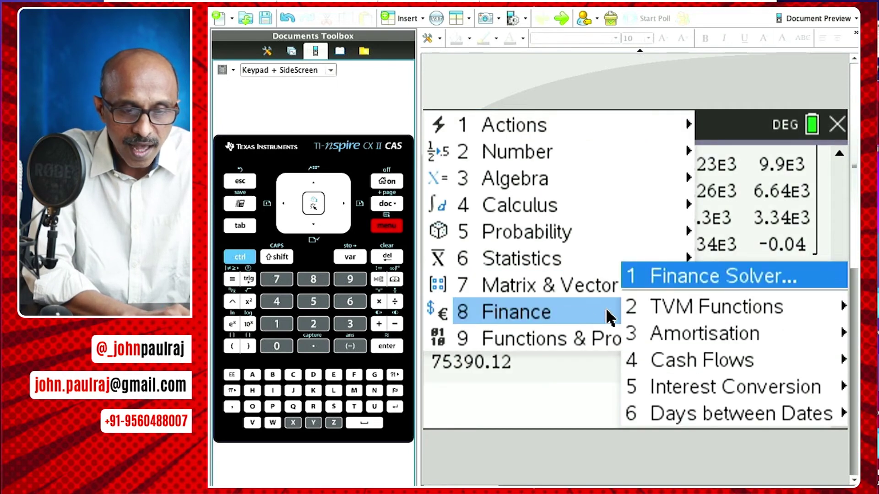
pyautogui.moveTo(672, 323)
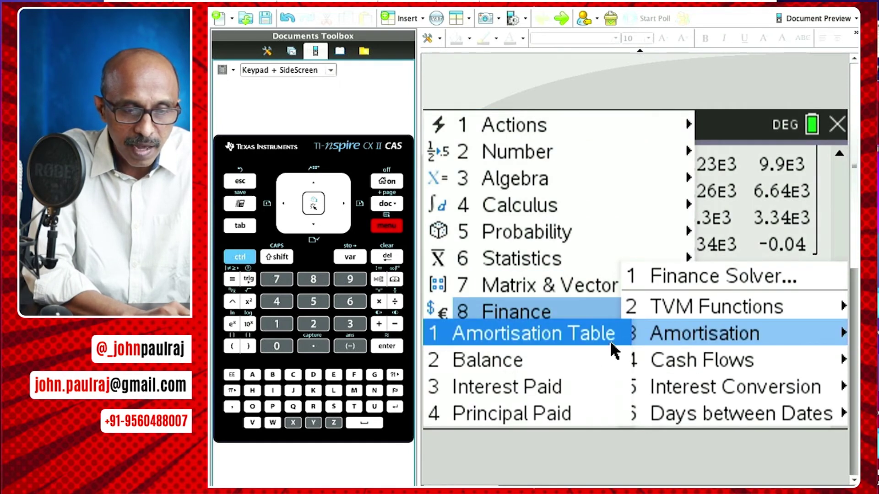
pyautogui.click(563, 367)
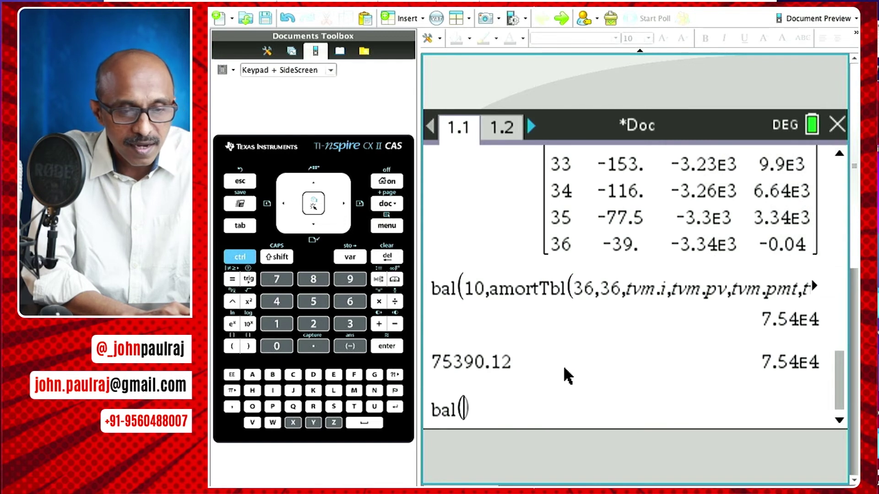
pyautogui.write('20,')
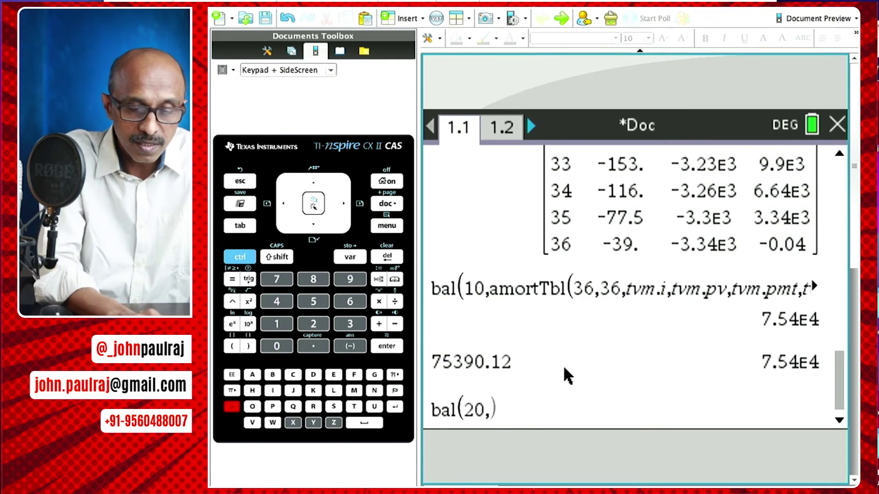
# - Complete the second bal function with the earlier amortTbl expression from the history and evaluate it
pyautogui.press('Up')
pyautogui.press('Up')
pyautogui.press('Up')
pyautogui.press('Up')
pyautogui.press('Up')
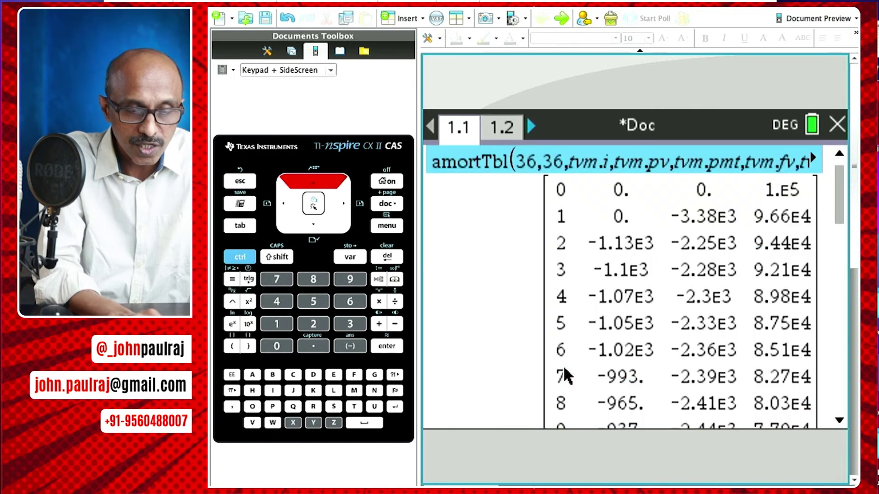
pyautogui.press('Return')
pyautogui.press('Return')
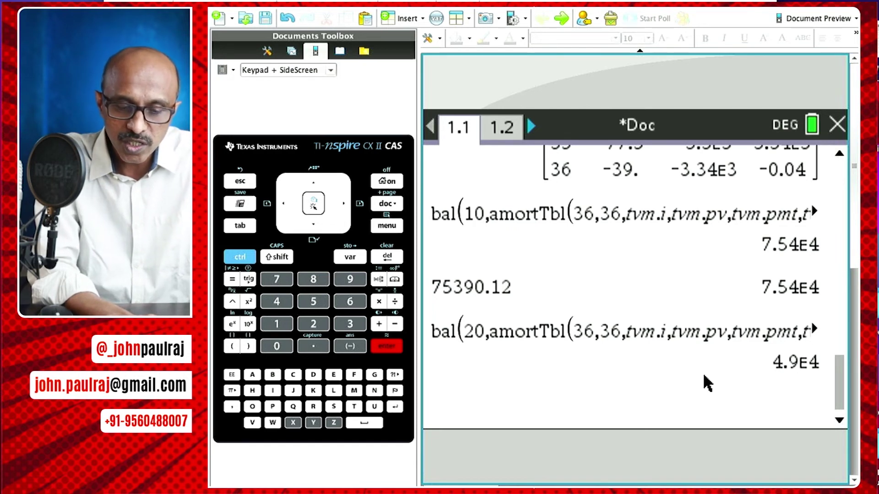
# - Copy the balance result for payment 20 into the entry line to show its full digits, and evaluate it
pyautogui.press('Up')
pyautogui.press('Return')
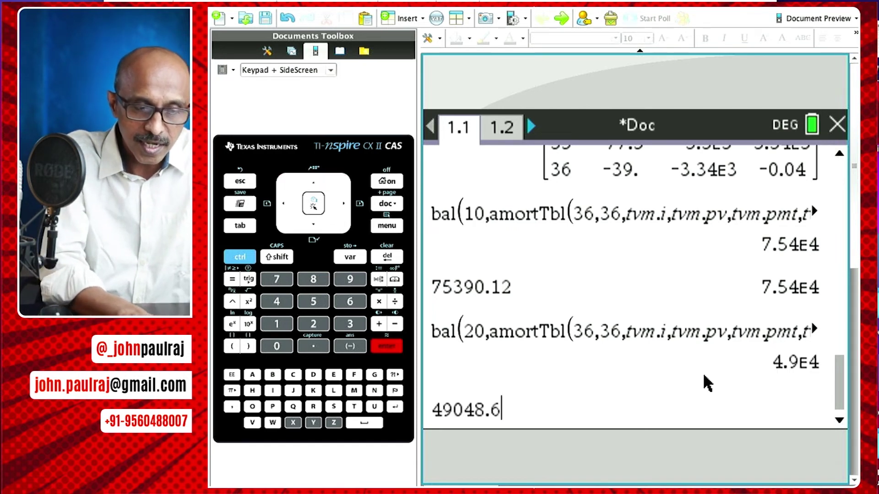
pyautogui.press('Left')
pyautogui.press('Left')
pyautogui.press('Left')
pyautogui.press('Left')
pyautogui.press('Left')
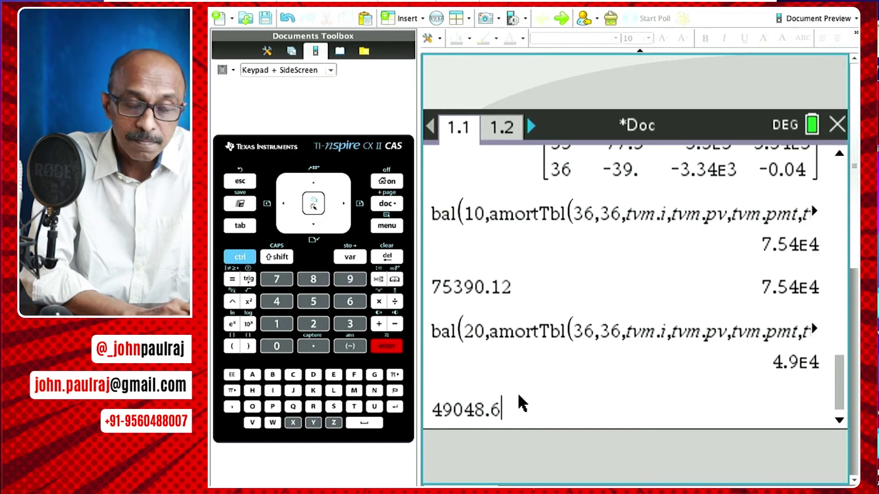
pyautogui.press('Return')
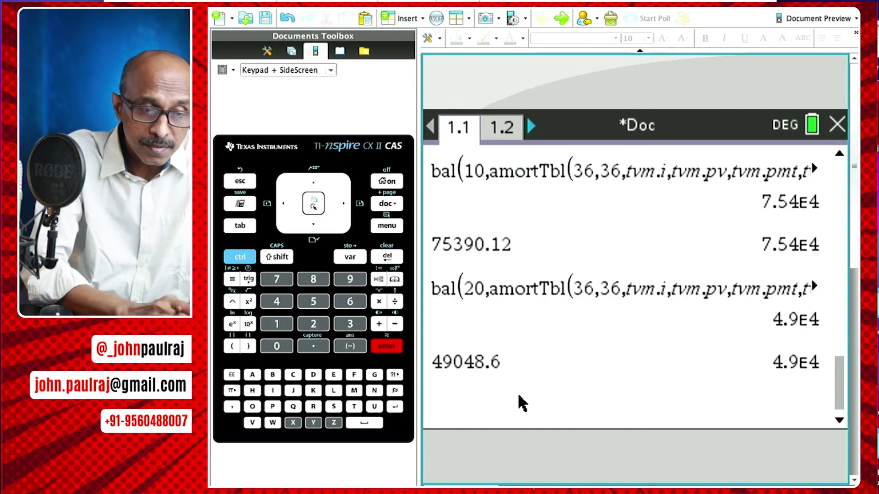
# - Check the ΣPrn syntax on the notes page, and insert the amortisation Principal Paid function in the calculator with payments 1 and 36
pyautogui.click(506, 128)
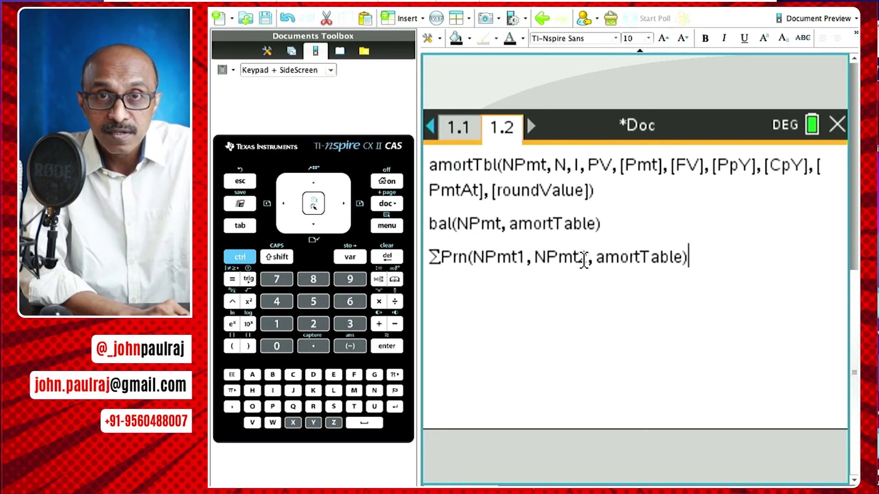
pyautogui.click(453, 128)
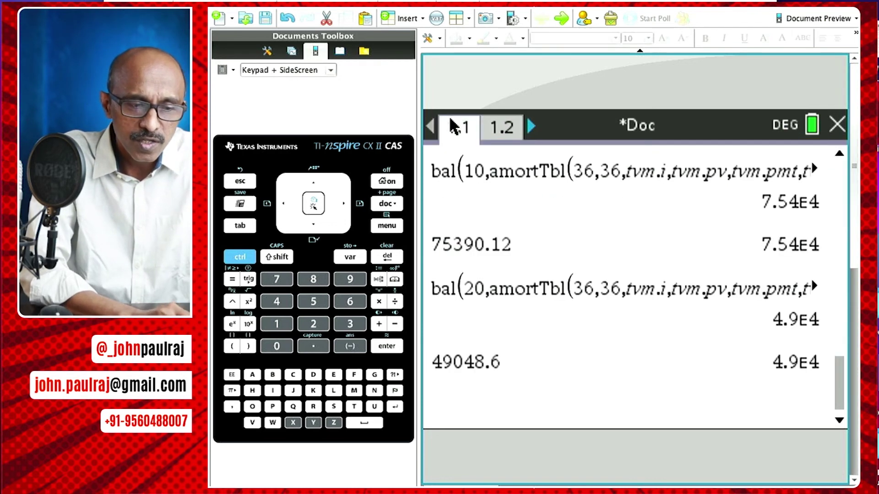
pyautogui.click(390, 226)
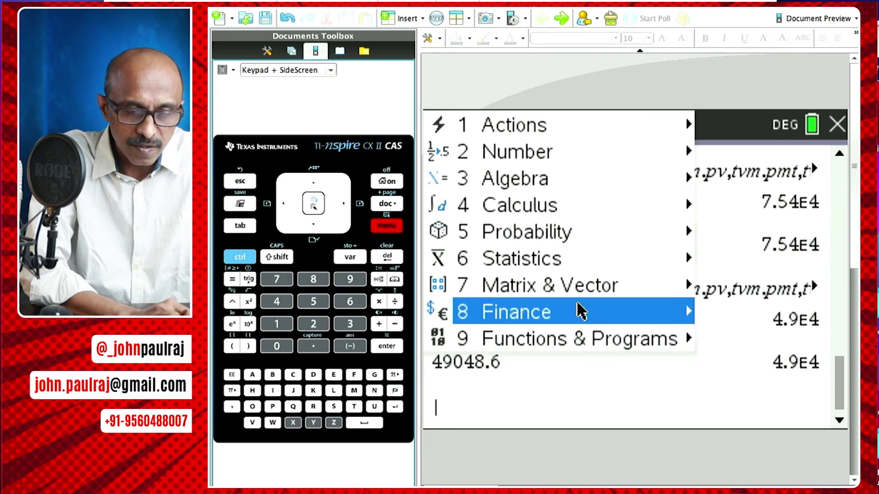
pyautogui.click(581, 311)
pyautogui.click(684, 339)
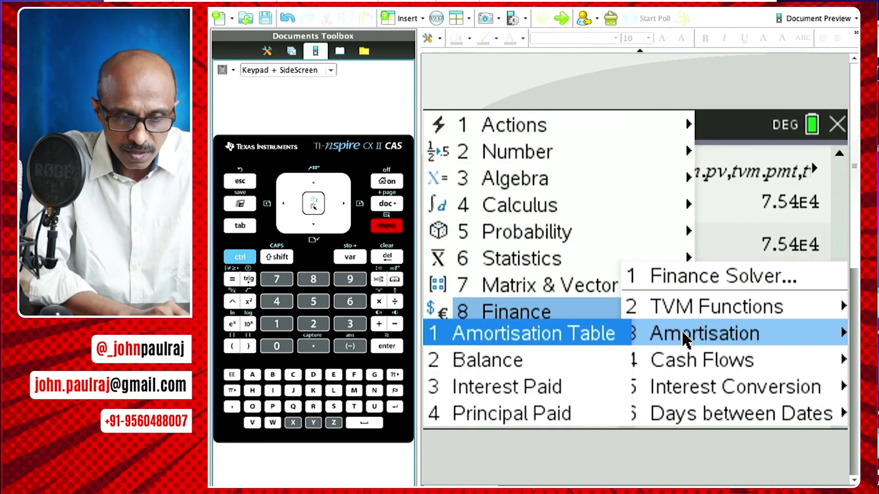
pyautogui.click(584, 420)
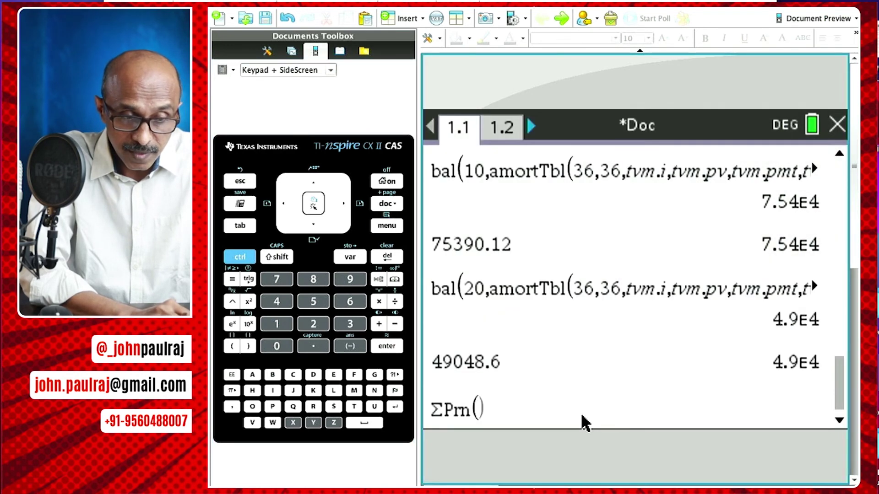
pyautogui.write('1,36')
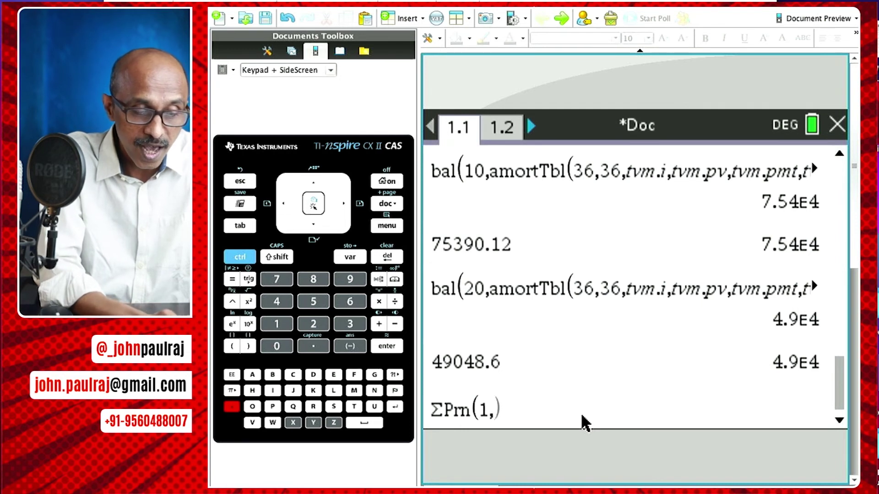
pyautogui.write(',')
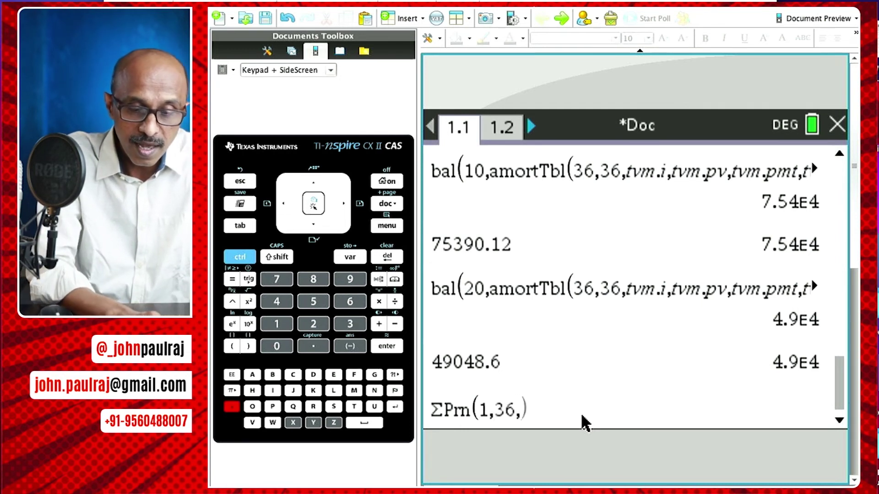
# - Complete the ΣPrn function for payments 1 to 36 with the earlier amortTbl expression from the history and evaluate it
pyautogui.press('Up')
pyautogui.press('Up')
pyautogui.press('Up')
pyautogui.press('Up')
pyautogui.press('Up')
pyautogui.press('Up')
pyautogui.press('Up')
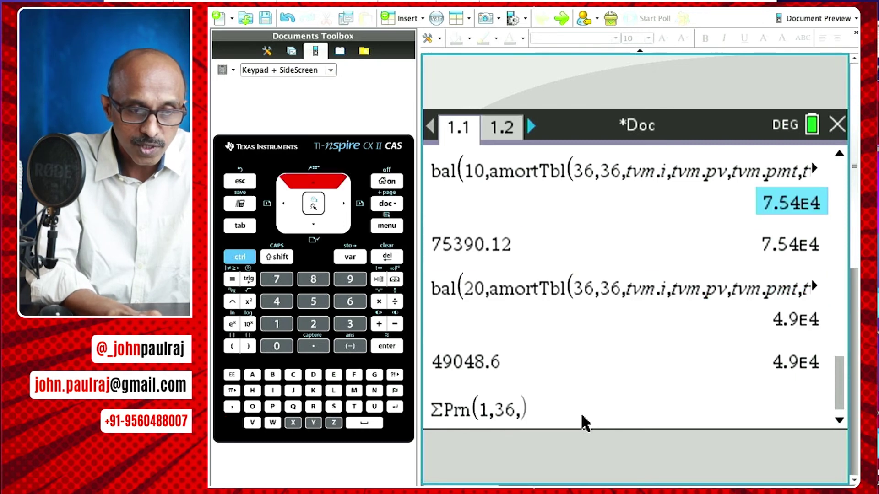
pyautogui.press('Up')
pyautogui.press('Return')
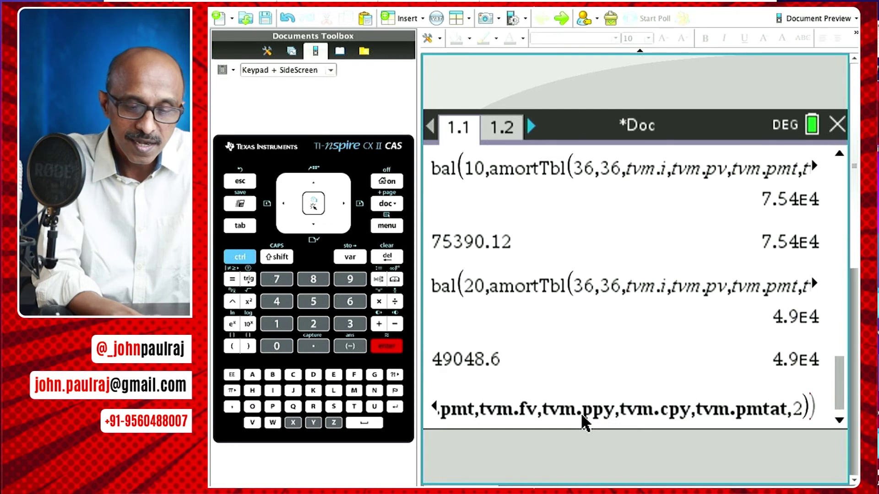
pyautogui.press('Return')
# - Copy the principal-paid result for payments 1 to 36 into the entry line to show its full digits, and evaluate it
pyautogui.press('Up')
pyautogui.press('Return')
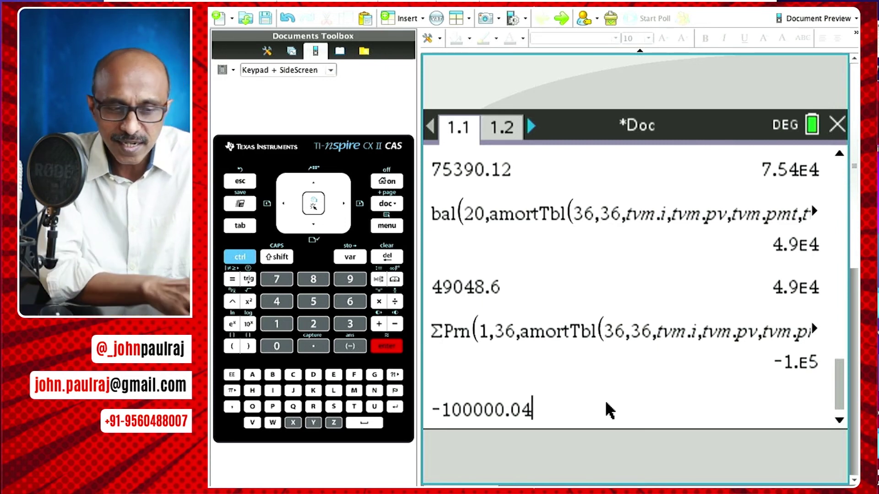
pyautogui.press('Return')
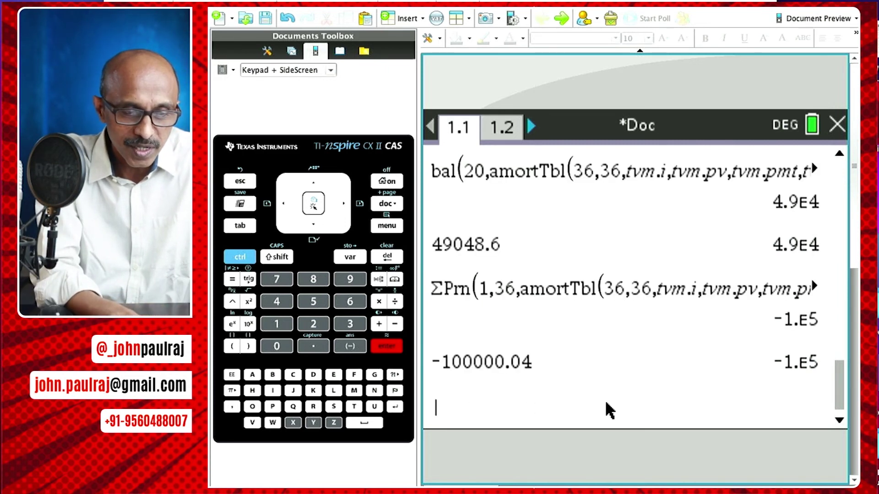
# - Insert another amortisation Principal Paid function with 10 and 20 as the payment range, followed by a comma
pyautogui.hotkey('ctrl', 'm')
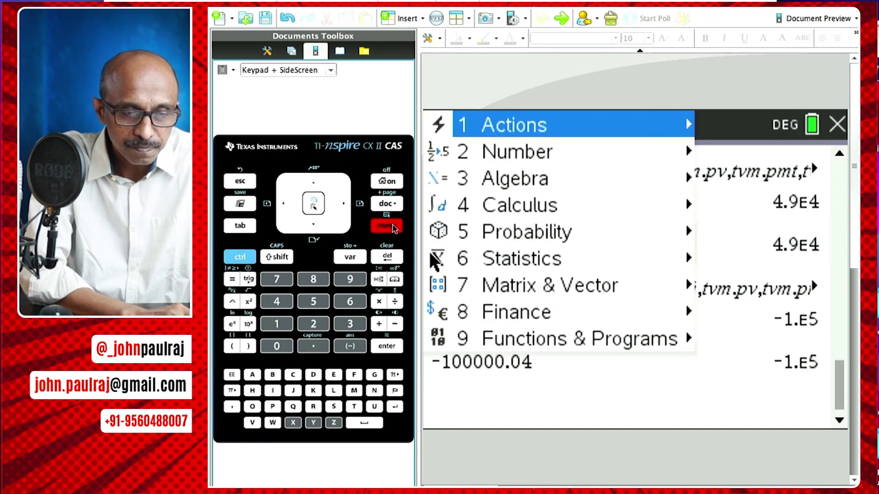
pyautogui.moveTo(547, 314)
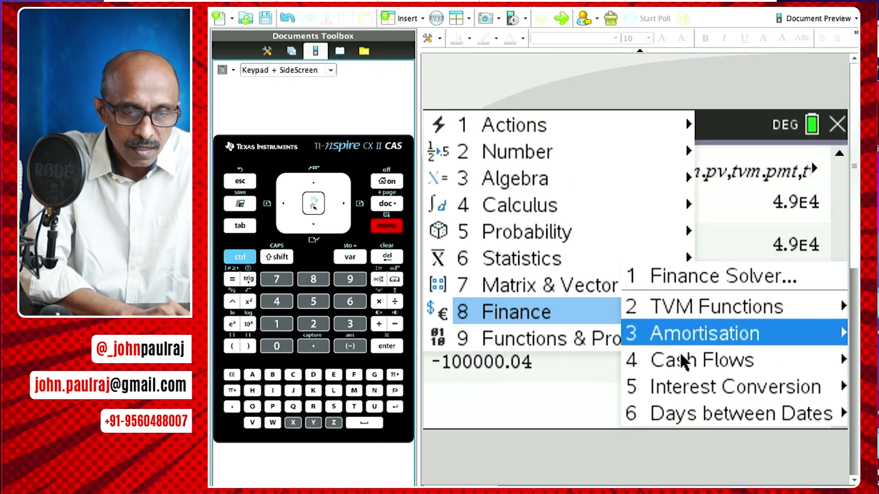
pyautogui.moveTo(696, 342)
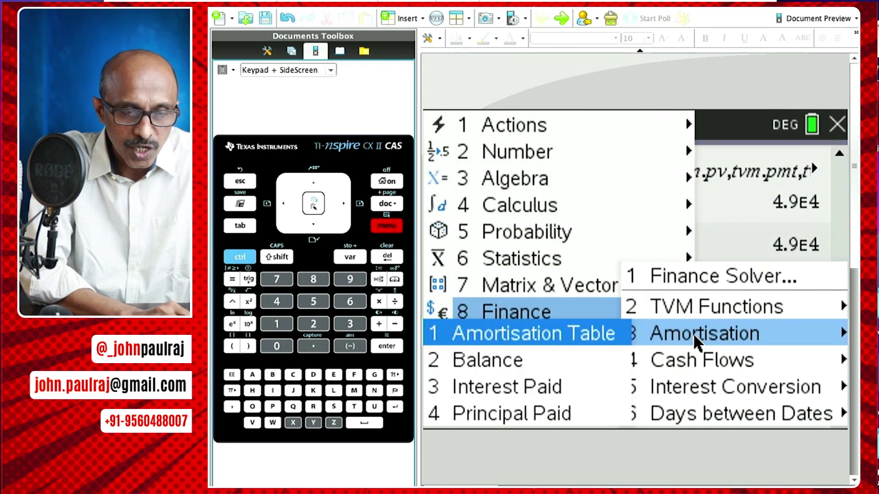
pyautogui.click(574, 416)
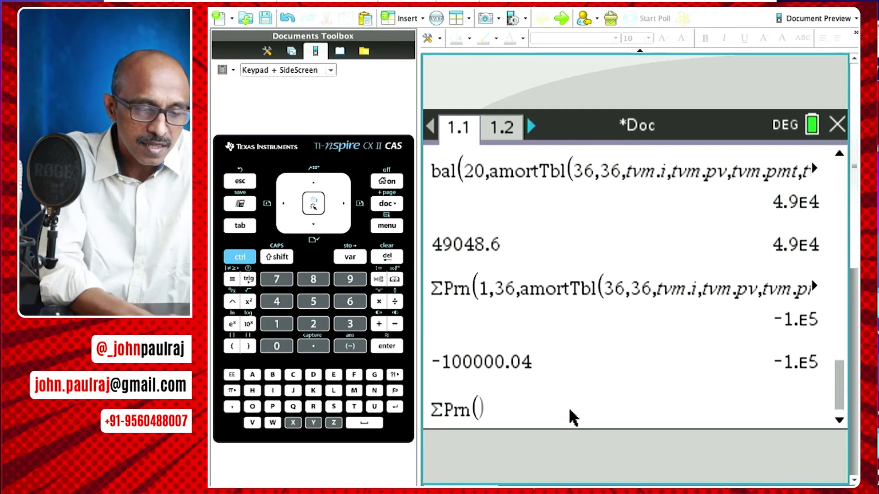
pyautogui.write('10,')
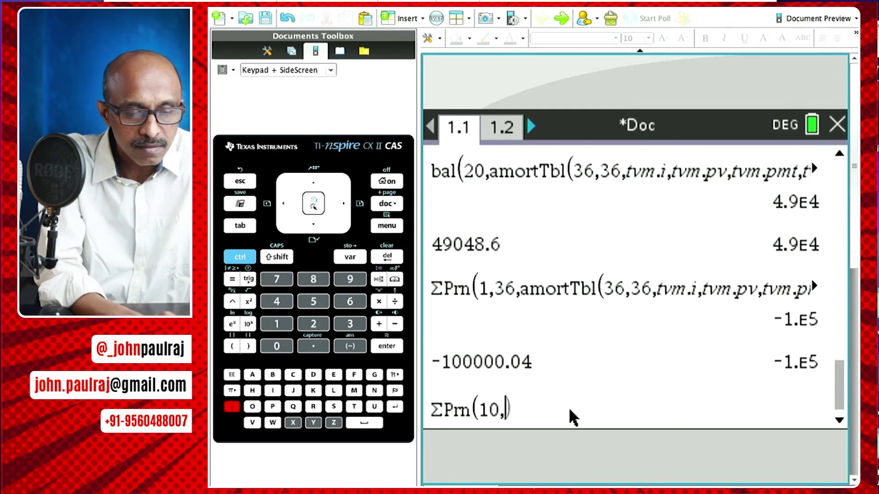
pyautogui.write('20,')
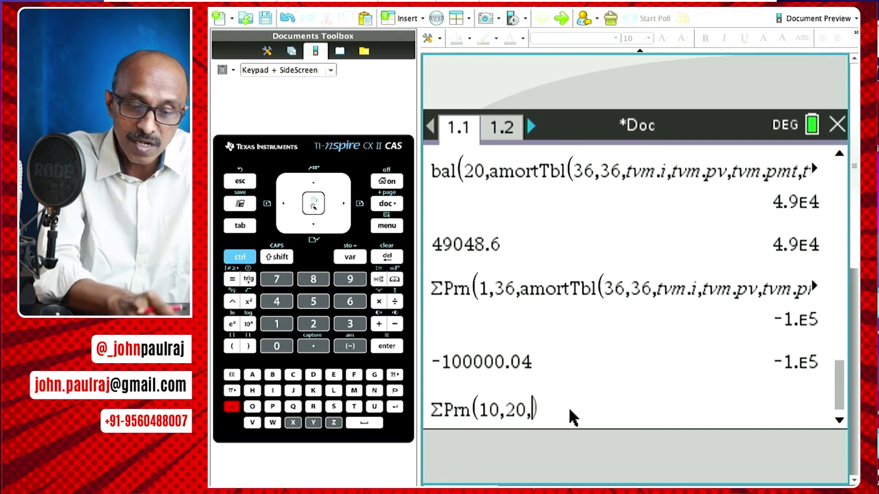
# - Complete the ΣPrn function for payments 10 to 20 with the original amortTbl expression from the history and evaluate it
pyautogui.press('Up')
pyautogui.press('Up')
pyautogui.press('Up')
pyautogui.press('Up')
pyautogui.press('Up')
pyautogui.press('Up')
pyautogui.press('Up')
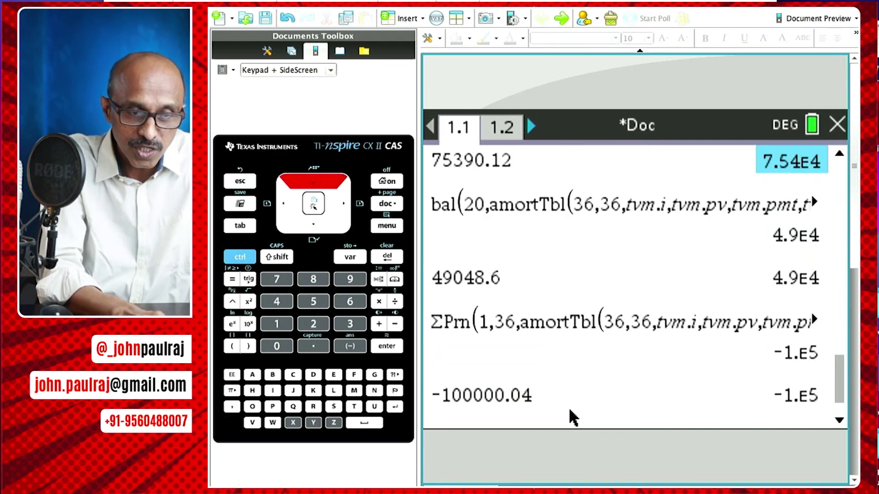
pyautogui.press('Up')
pyautogui.press('Up')
pyautogui.press('Up')
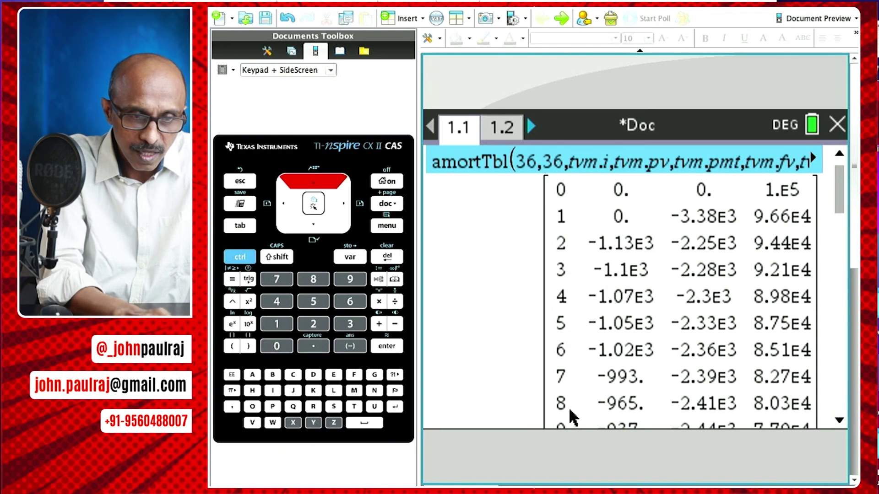
pyautogui.press('Return')
pyautogui.press('Return')
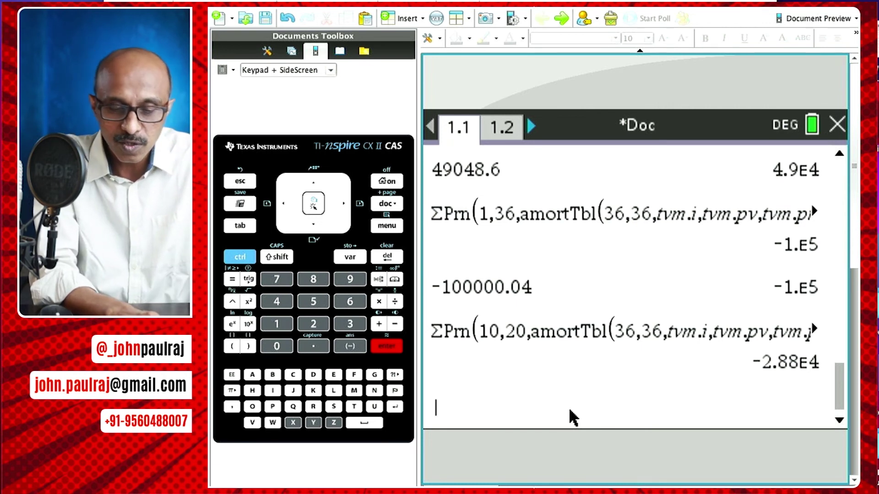
# - Copy the principal-paid result for payments 10 to 20 into the entry line to show its full digits, and evaluate it
pyautogui.press('Up')
pyautogui.press('Return')
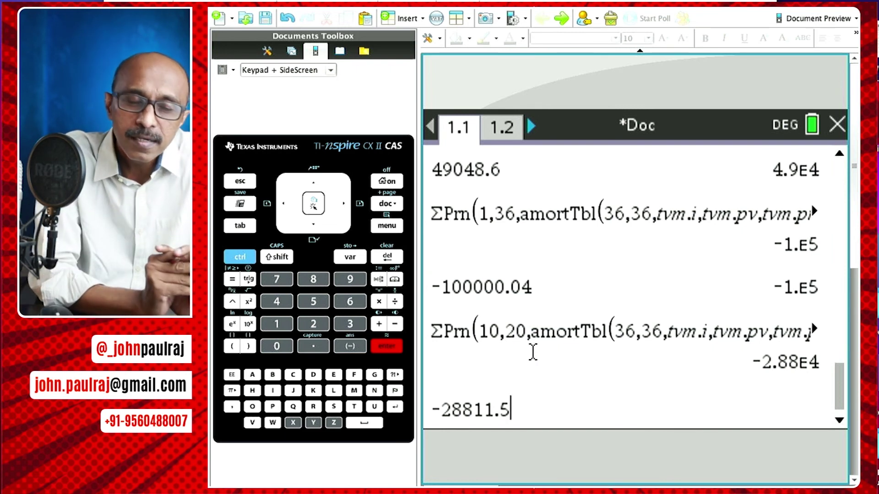
pyautogui.press('Return')
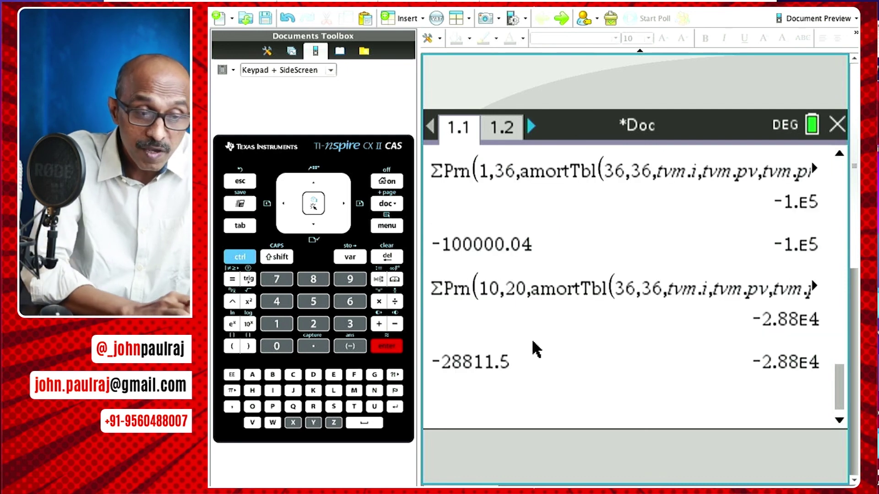
# - Insert the amortisation Interest Paid function with 1 and 36 as the payment range, followed by a comma
pyautogui.click(391, 226)
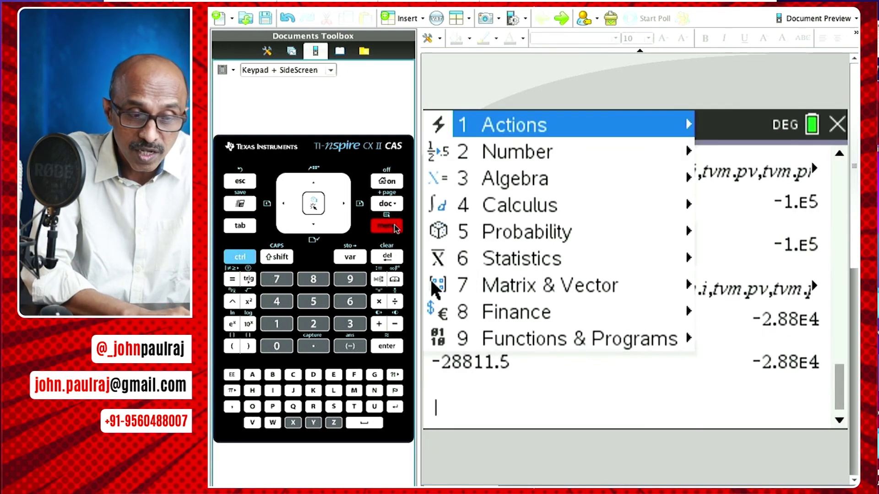
pyautogui.click(575, 314)
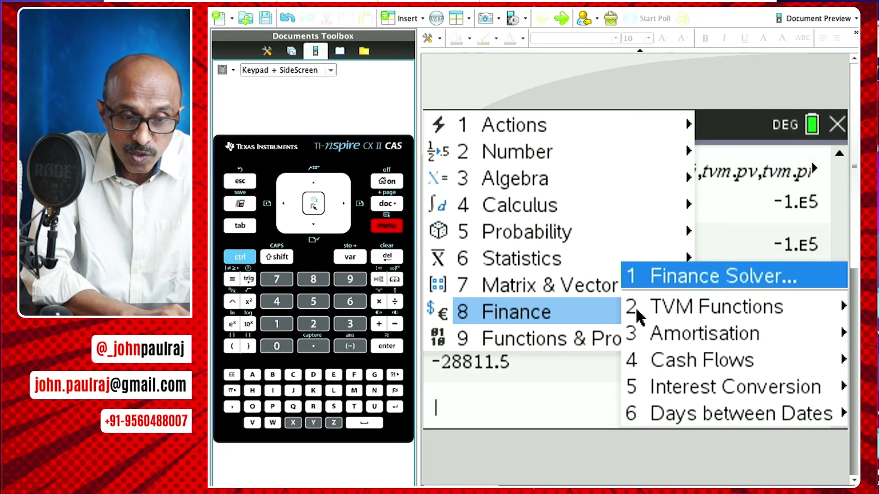
pyautogui.click(704, 333)
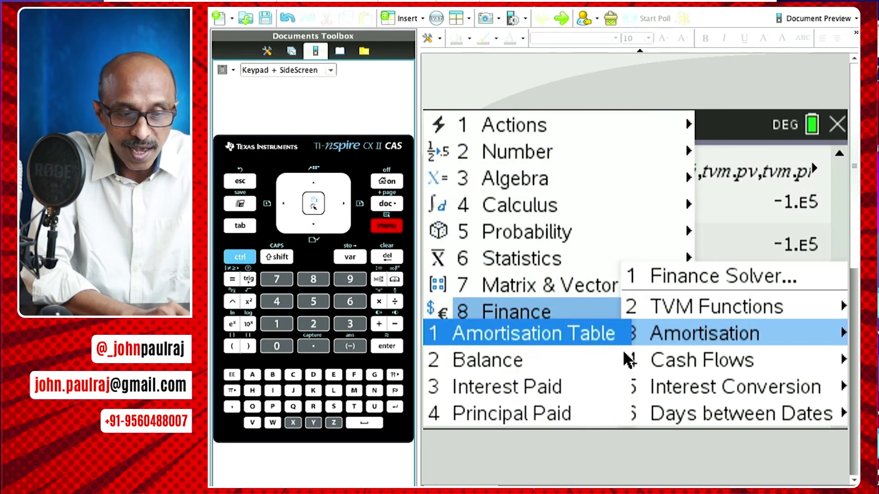
pyautogui.click(592, 389)
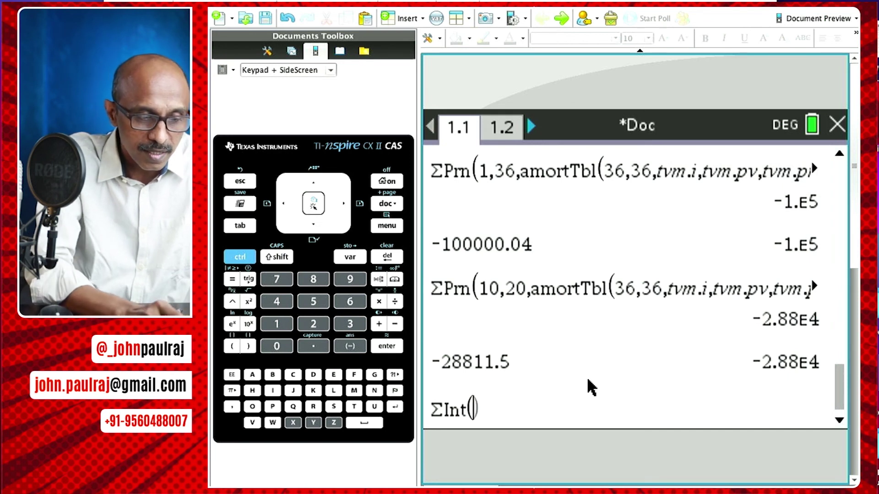
pyautogui.write('1,3')
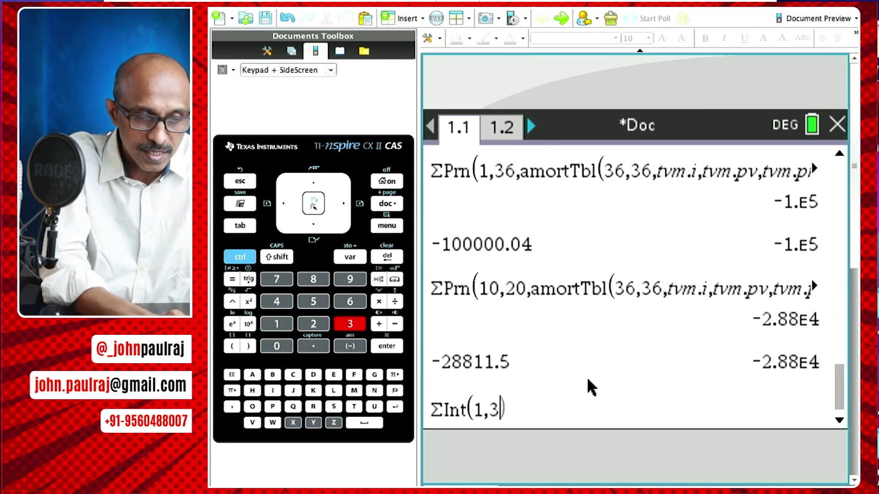
pyautogui.write('6,')
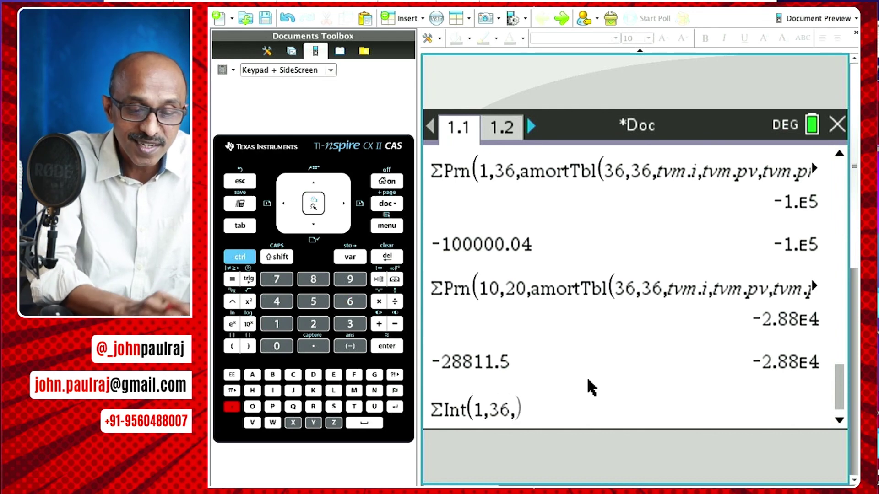
# - Complete the ΣInt function for payments 1 to 36 with the original amortTbl expression from the history and evaluate it
pyautogui.press('Up')
pyautogui.press('Up')
pyautogui.press('Up')
pyautogui.press('Up')
pyautogui.press('Up')
pyautogui.press('Up')
pyautogui.press('Up')
pyautogui.press('Up')
pyautogui.press('Up')
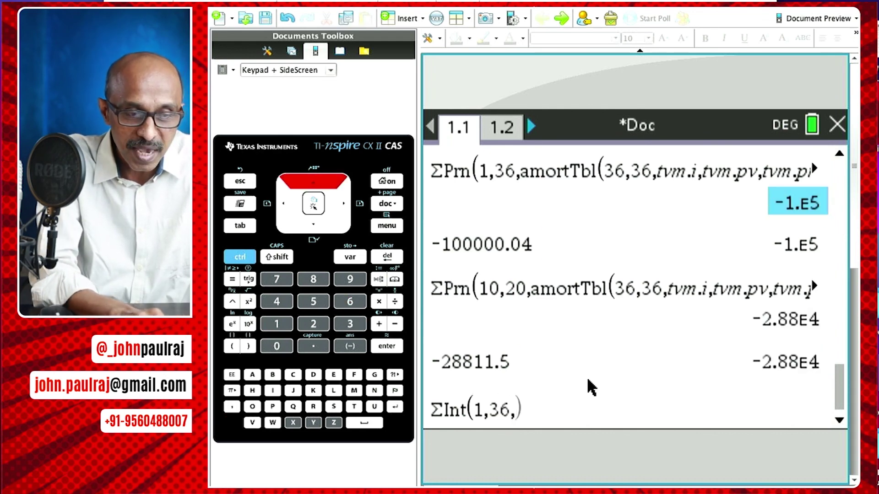
pyautogui.press('Up')
pyautogui.press('Up')
pyautogui.press('Up')
pyautogui.press('Up')
pyautogui.press('Up')
pyautogui.press('Up')
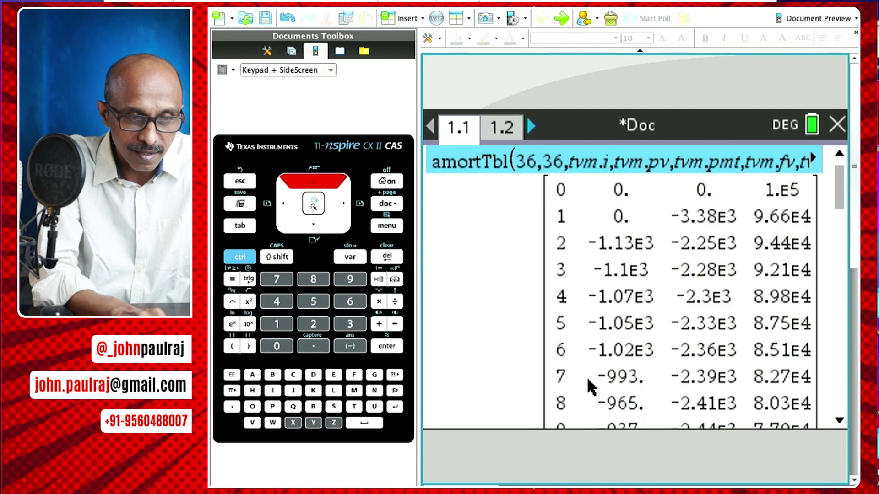
pyautogui.press('Return')
pyautogui.press('Return')
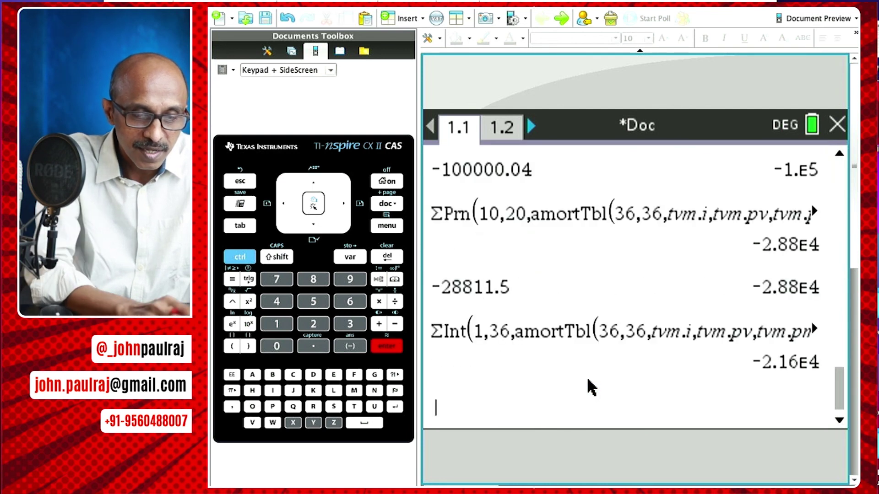
# - Copy the interest-paid result for payments 1 to 36 into the entry line to show its full digits
pyautogui.press('Up')
pyautogui.press('Return')
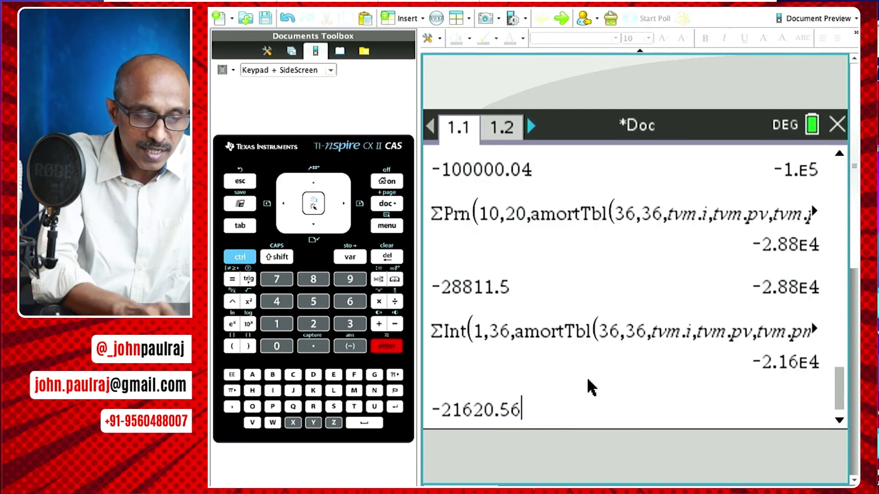